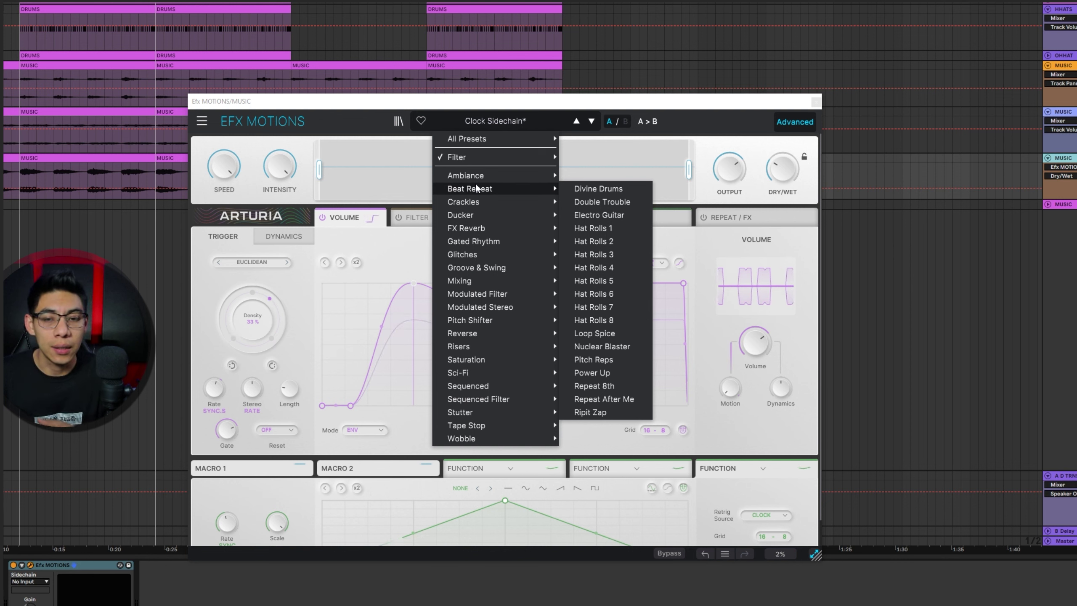
Look through the preset categories, then examine the macro knobs, the frequency range display and the Dry/Wet control.
mouse_move(464, 373)
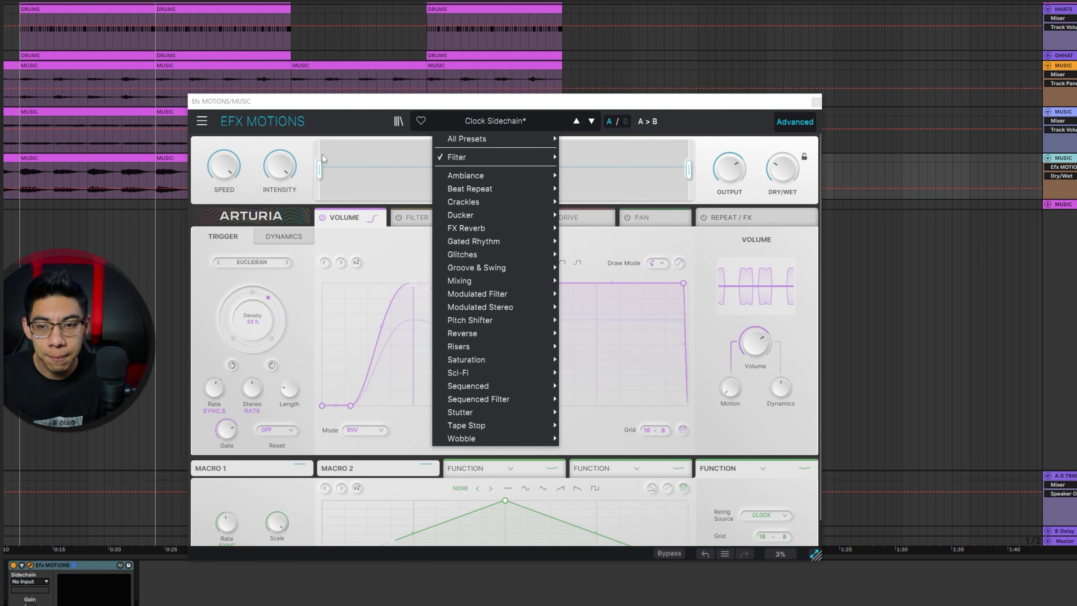
left_click(328, 124)
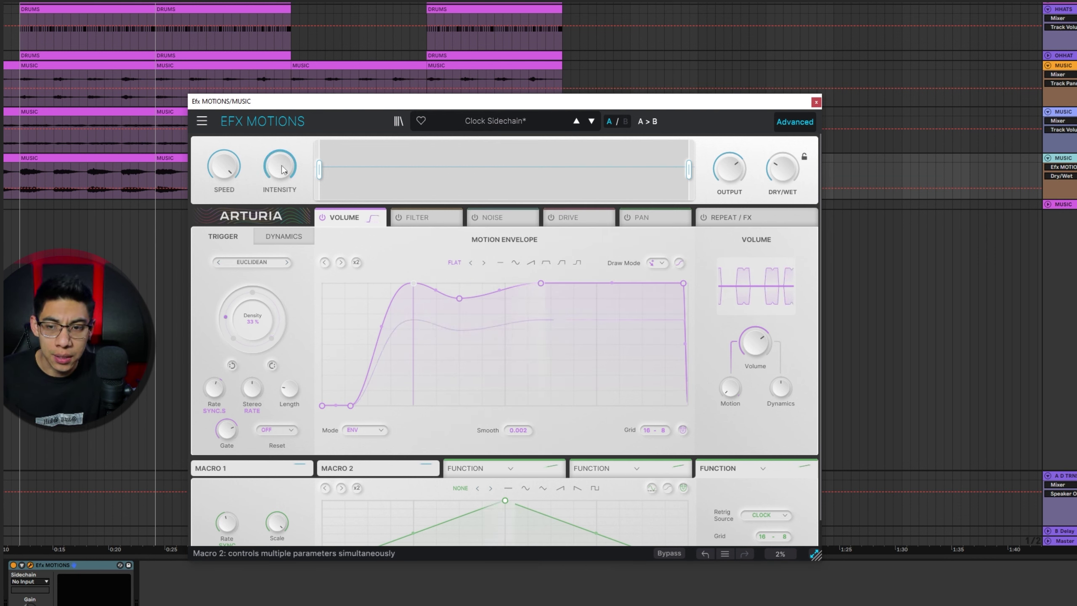
mouse_move(273, 172)
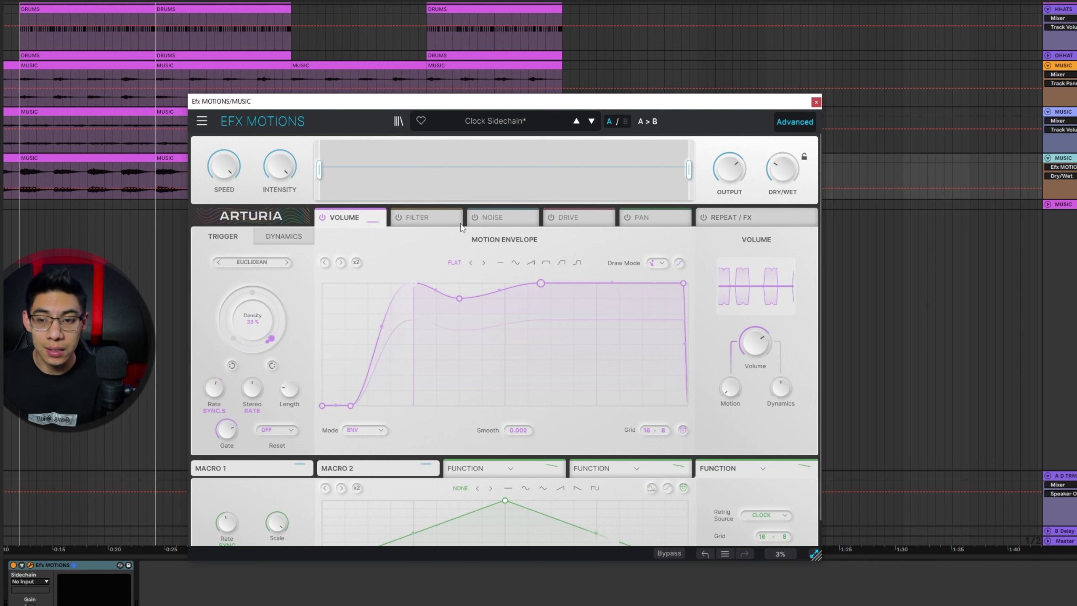
mouse_move(330, 192)
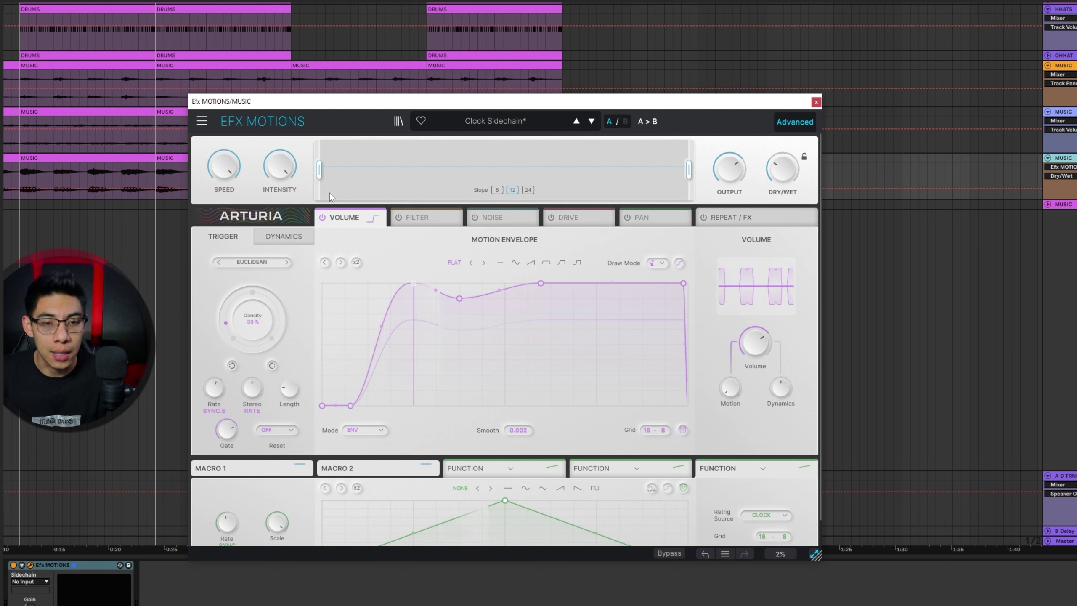
mouse_move(780, 168)
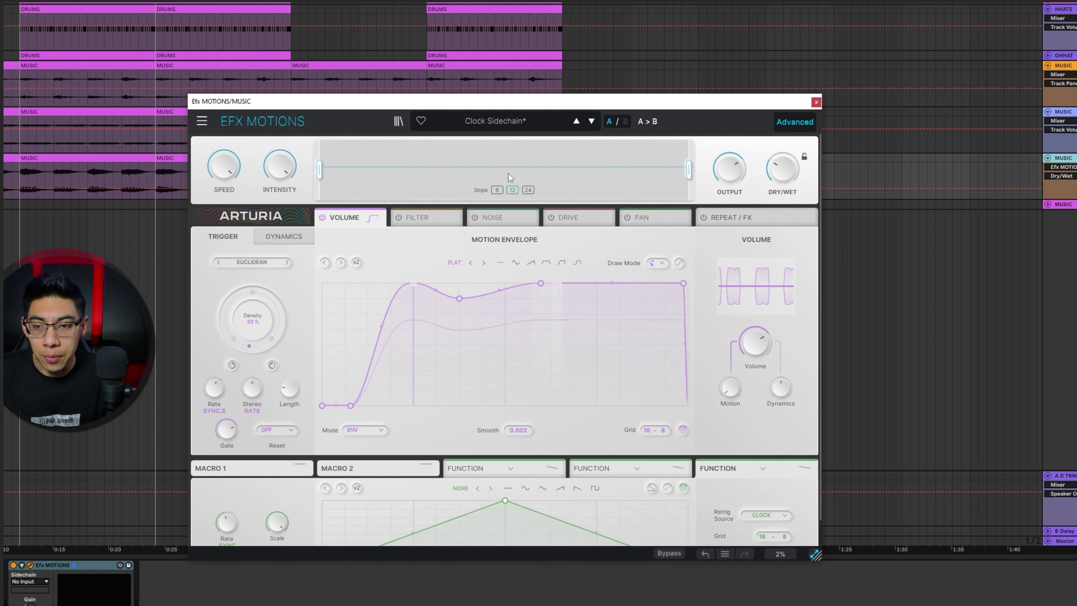
Review the Volume module's trigger modes and its Dynamics settings, including threshold, attack and release.
left_click(248, 262)
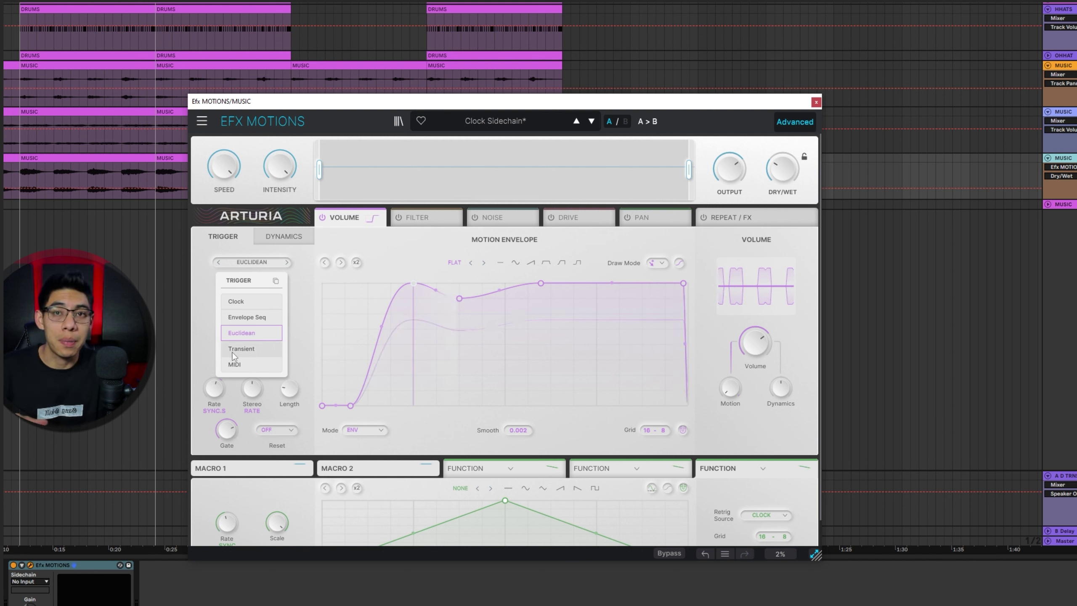
left_click(255, 252)
left_click(267, 238)
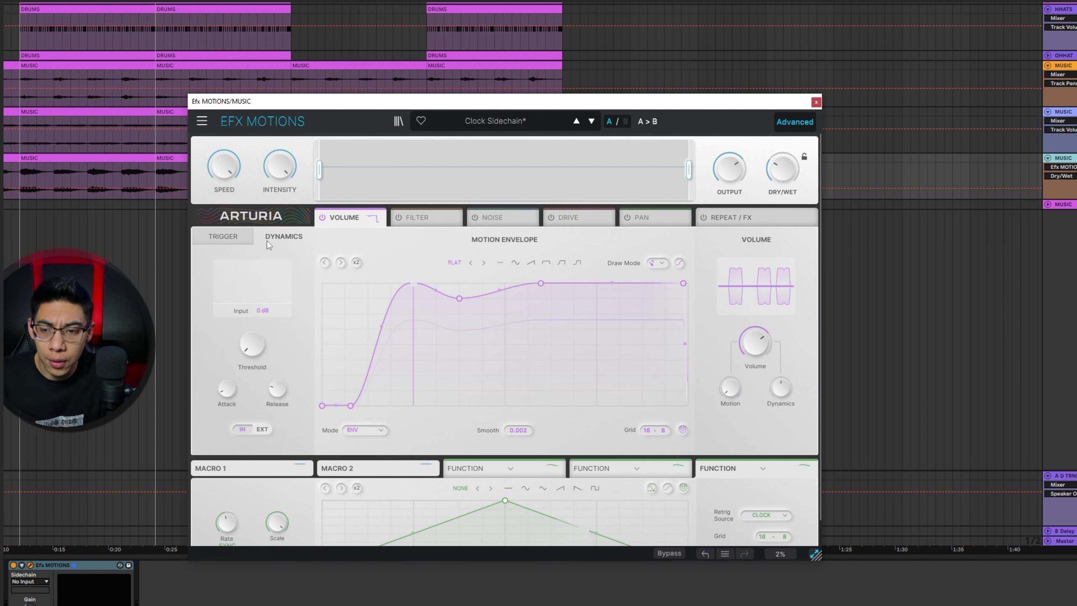
mouse_move(228, 390)
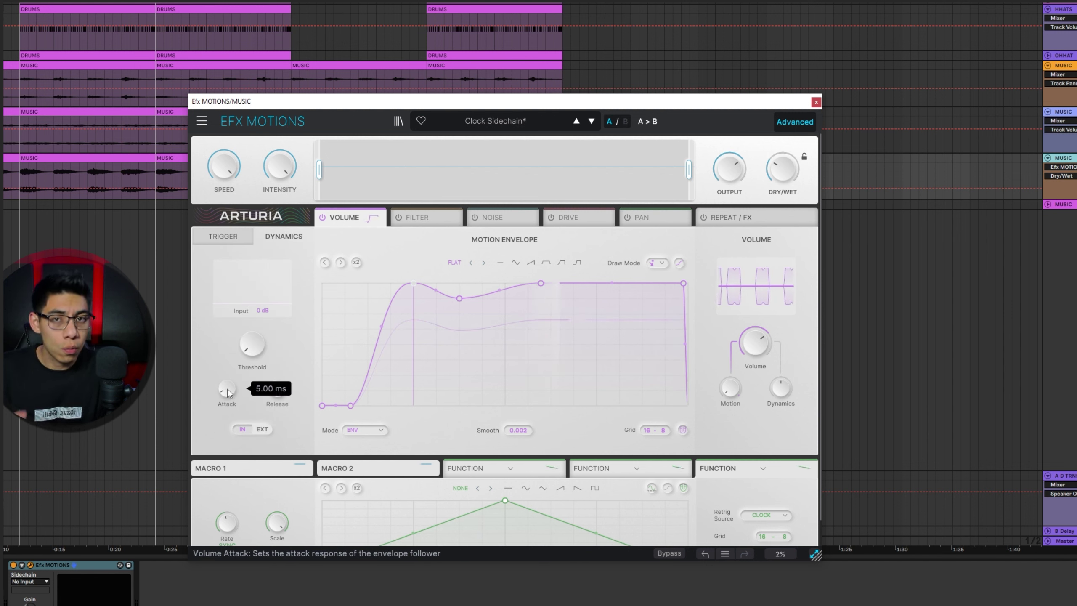
left_click(226, 235)
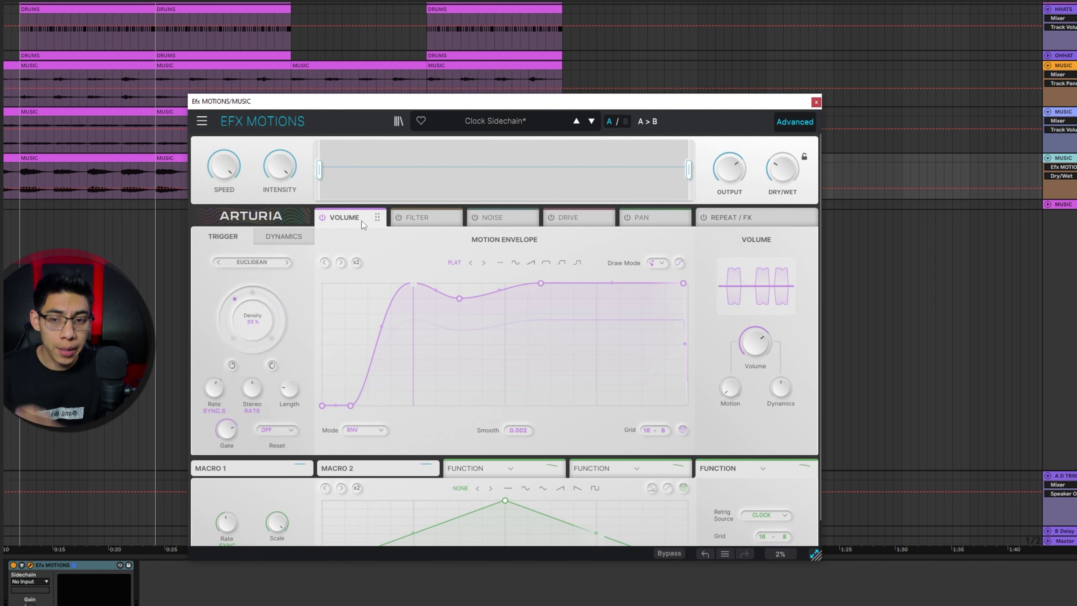
Look through the Filter, Noise, Drive and Pan modules one after another.
left_click(415, 218)
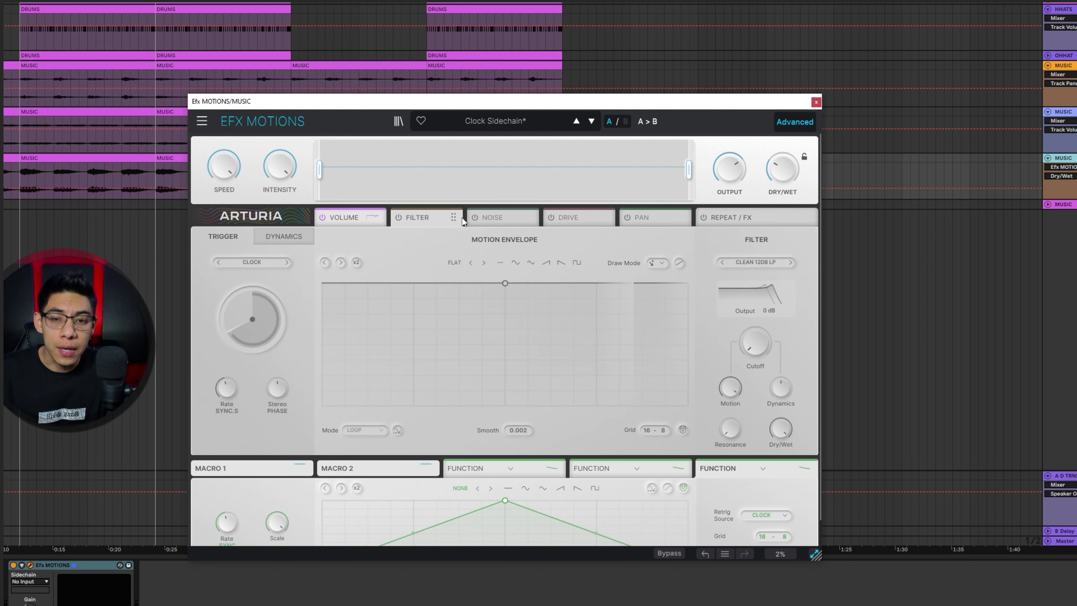
left_click(497, 216)
left_click(575, 218)
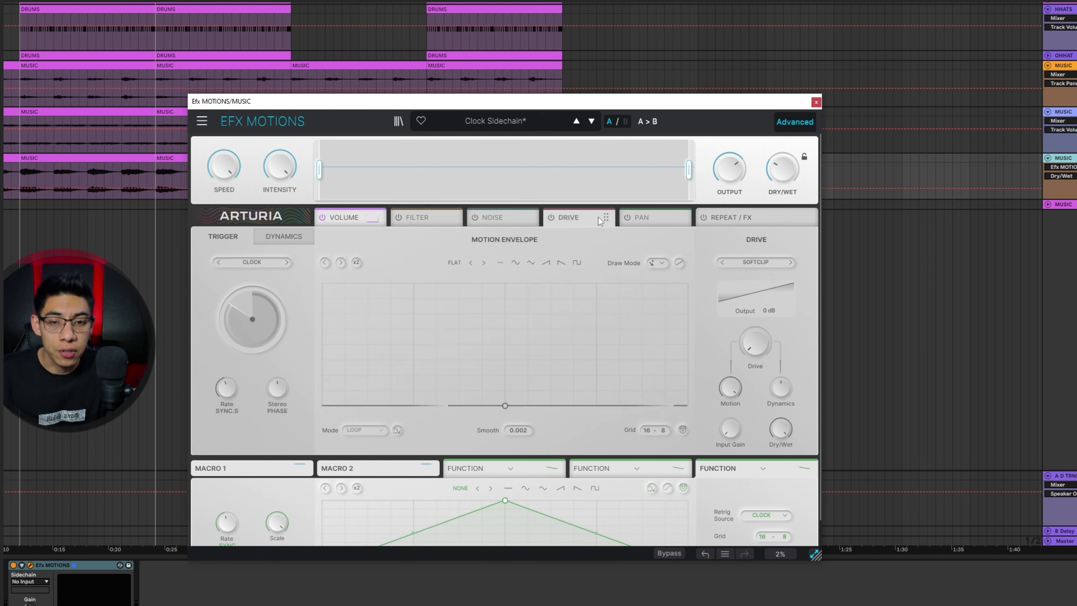
left_click(640, 216)
In the Repeat / FX module, try a 1/4 roll on step 3 of Beat Repeat and clear it.
left_click(735, 217)
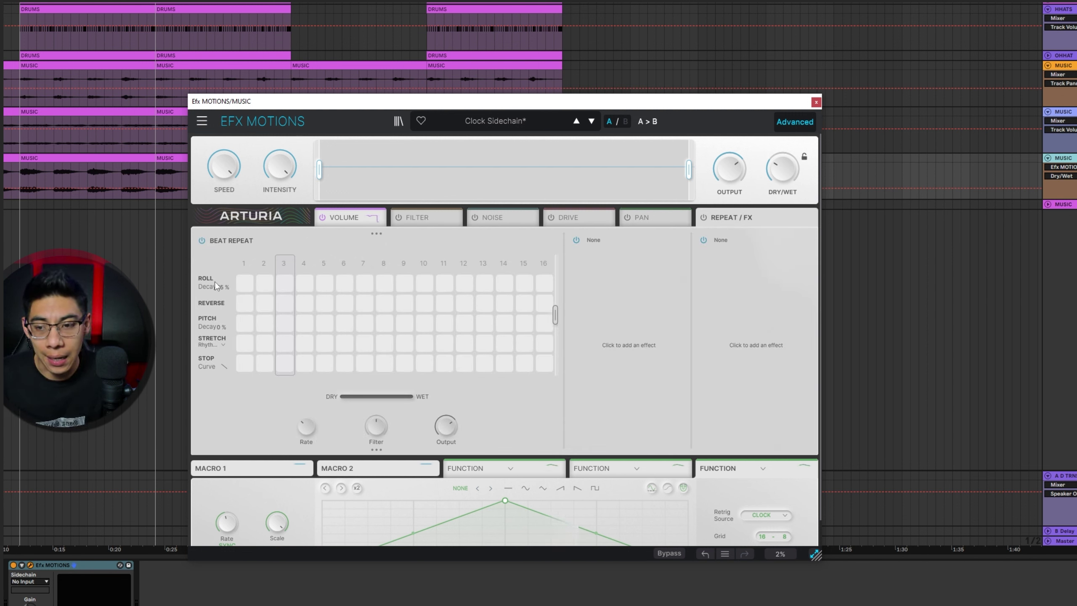
left_click(290, 282)
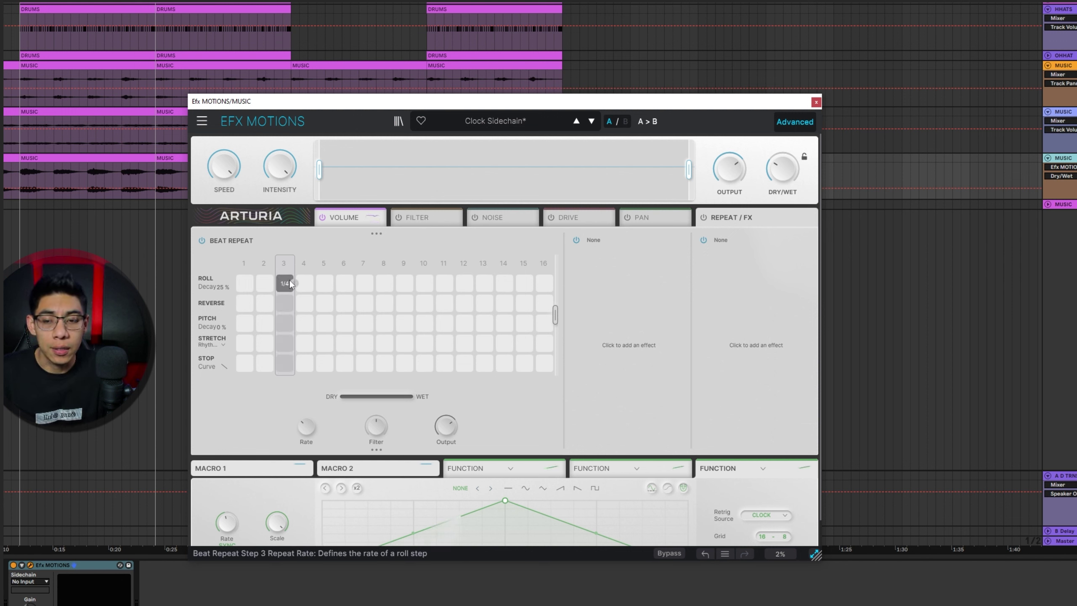
left_click(281, 283)
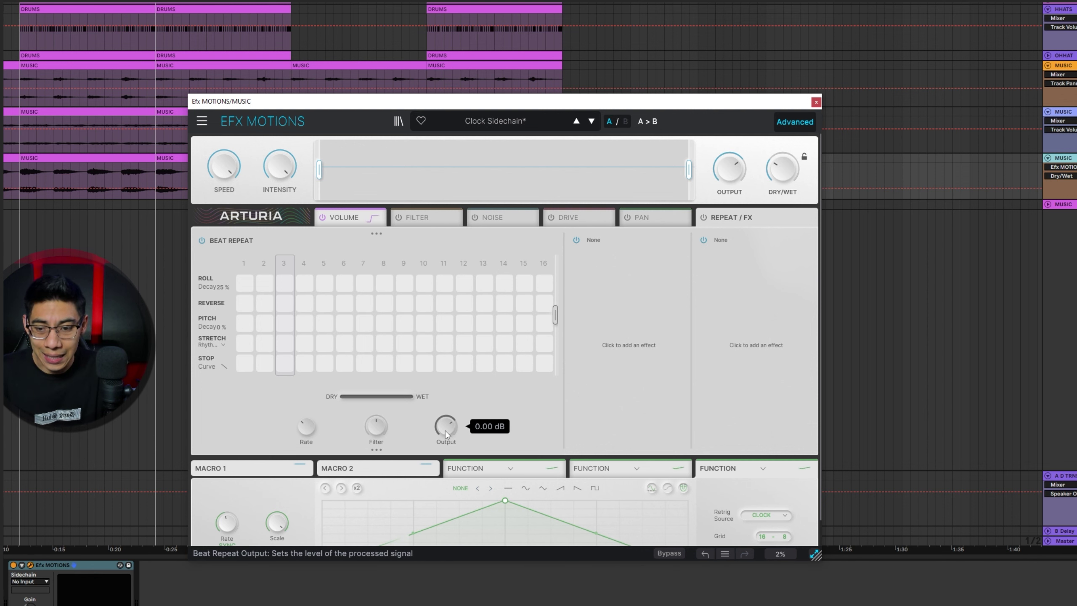
Examine the macros and Function modulators below Beat Repeat, and the history of edits.
scroll(366, 443, "down", 1)
mouse_move(291, 452)
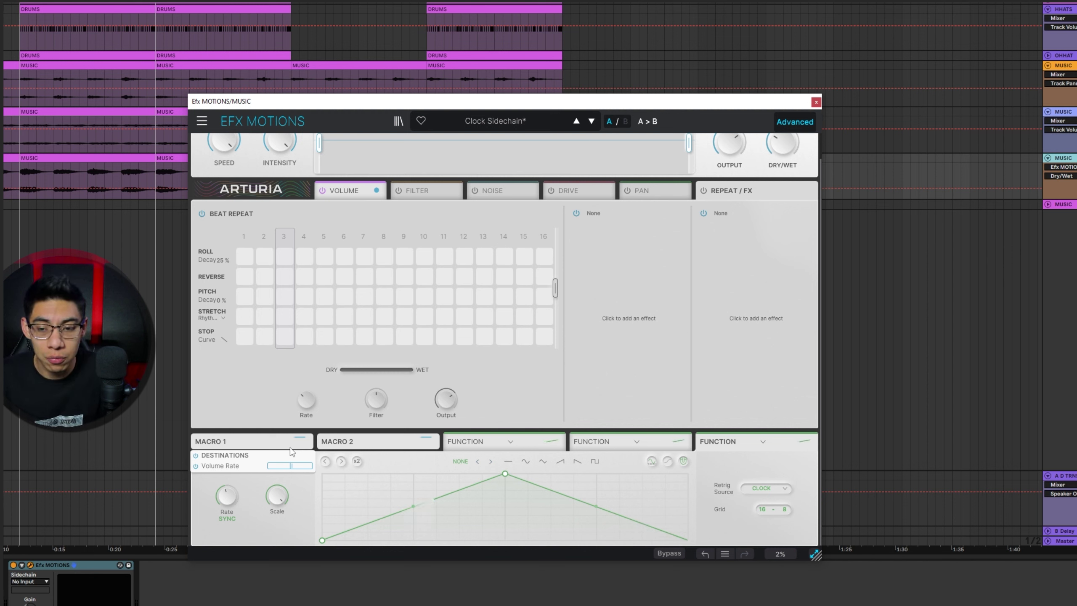
left_click(494, 444)
left_click(594, 447)
left_click(718, 448)
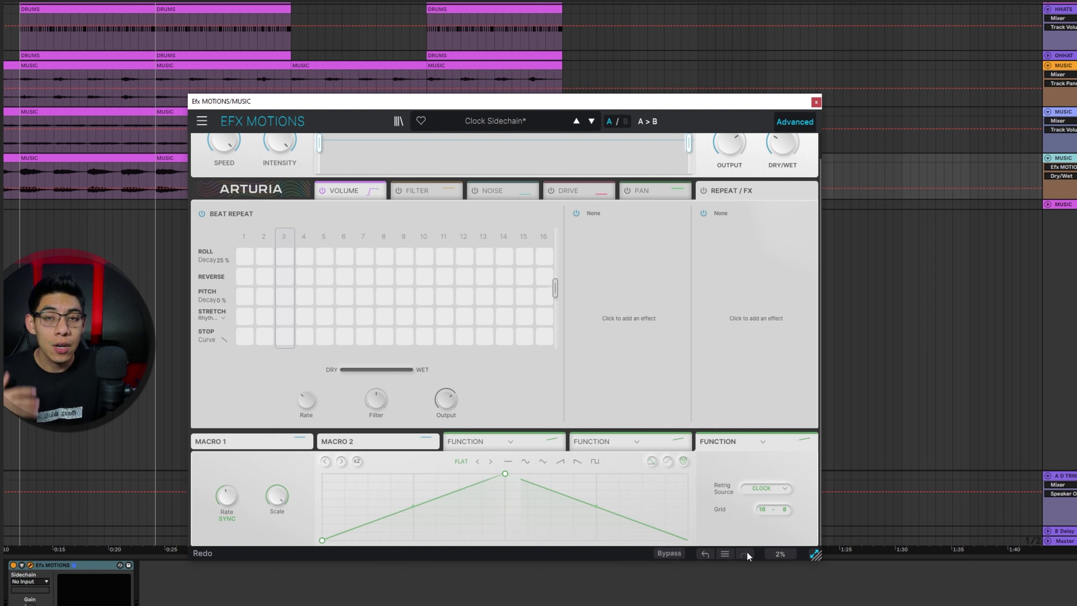
left_click(725, 553)
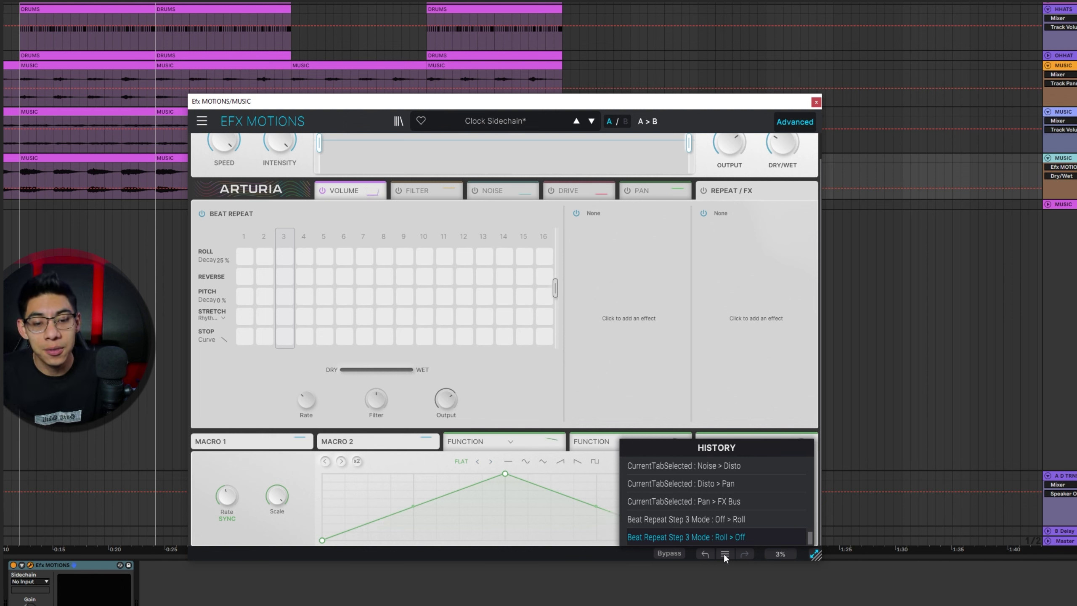
left_click(728, 373)
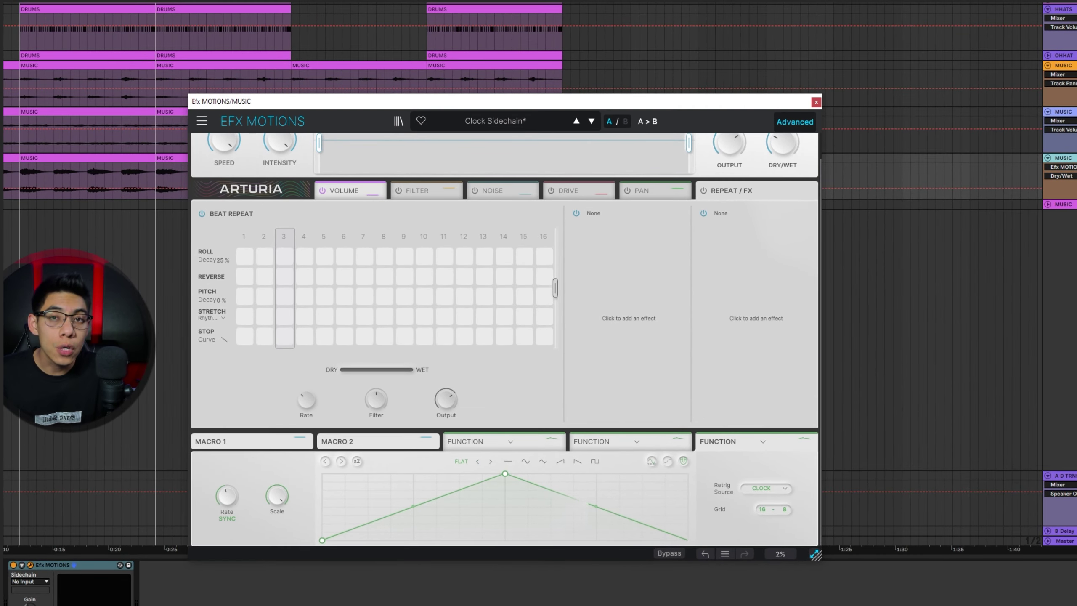
Hide and reshow the Advanced view, and inspect the crossover slope options and frequency range handles.
left_click(787, 123)
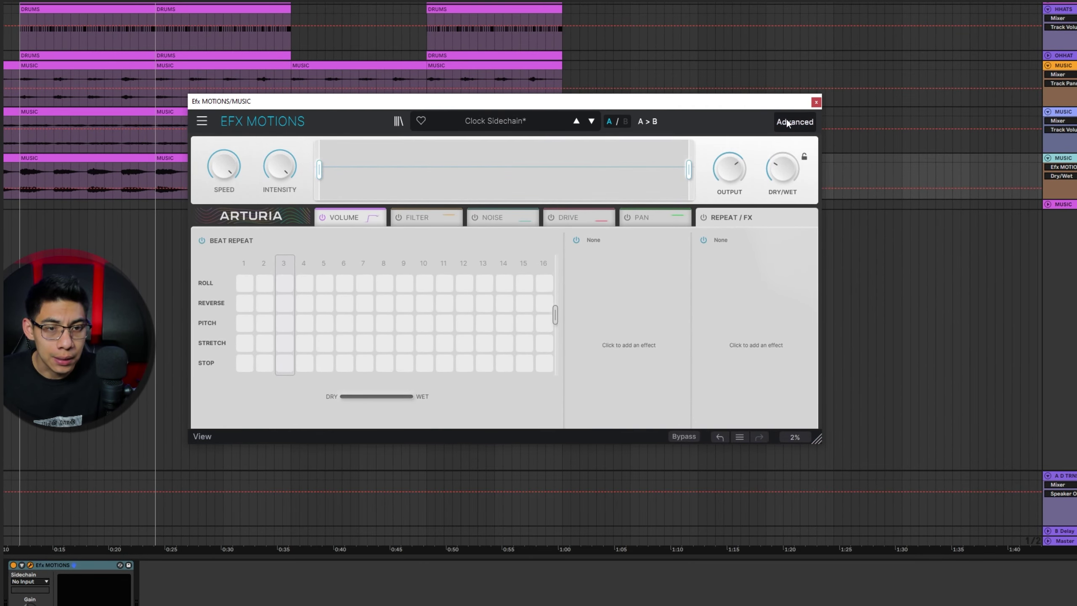
left_click(787, 123)
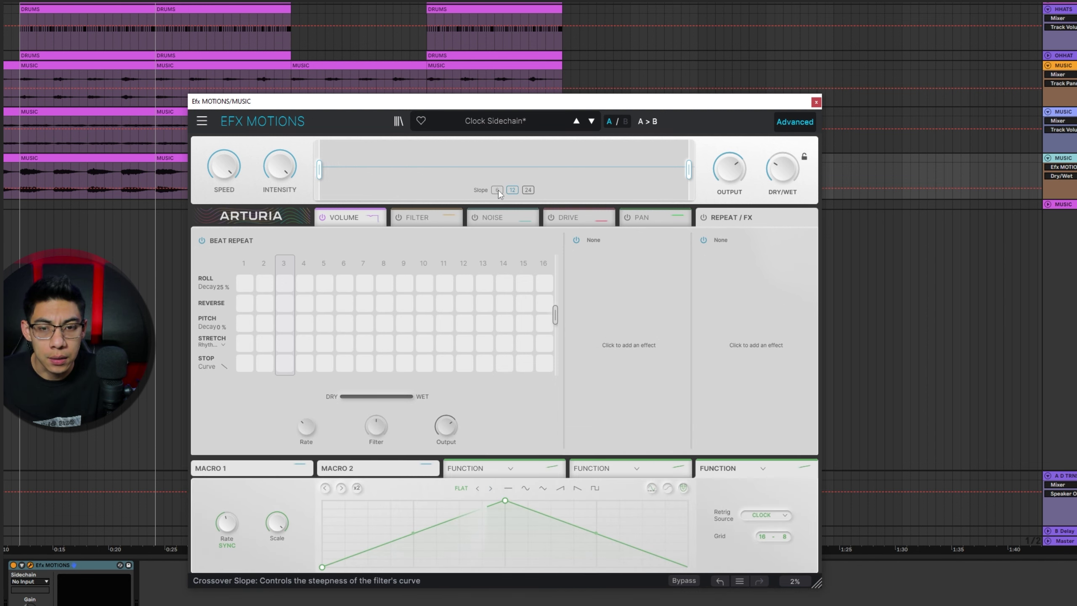
mouse_move(689, 169)
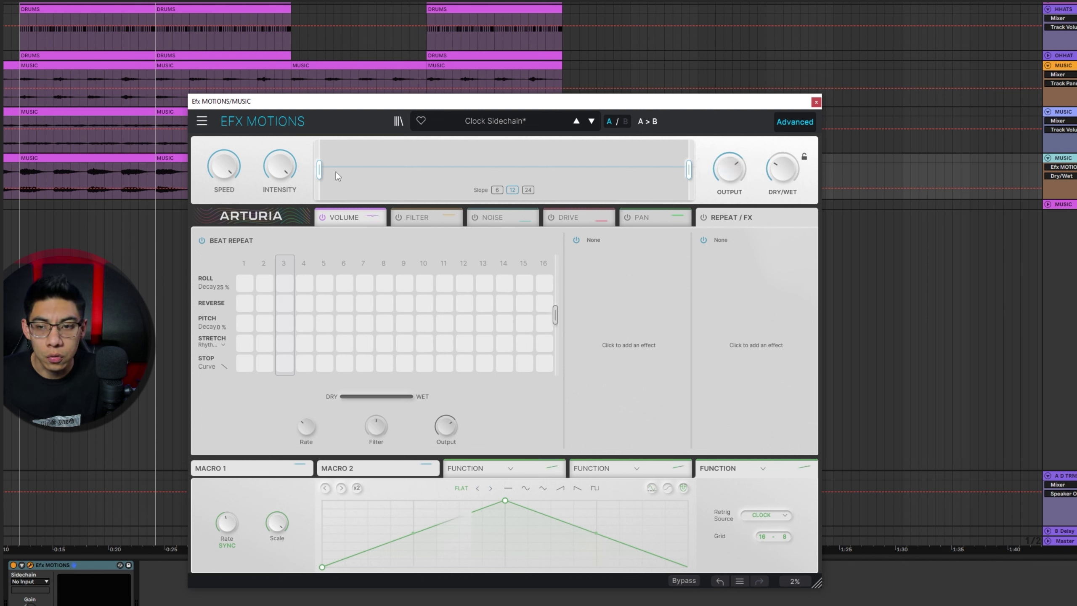
mouse_move(329, 177)
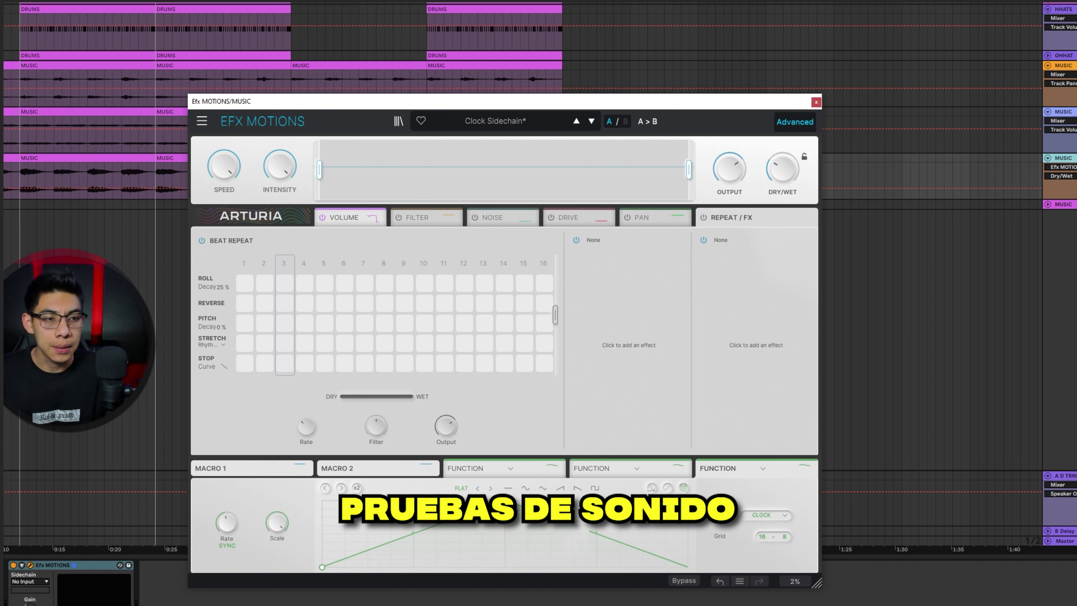
During playback, show the Efx MOTIONS Device On automation on the MUSIC track and toggle the Clock Sidechain device for comparison.
key("space")
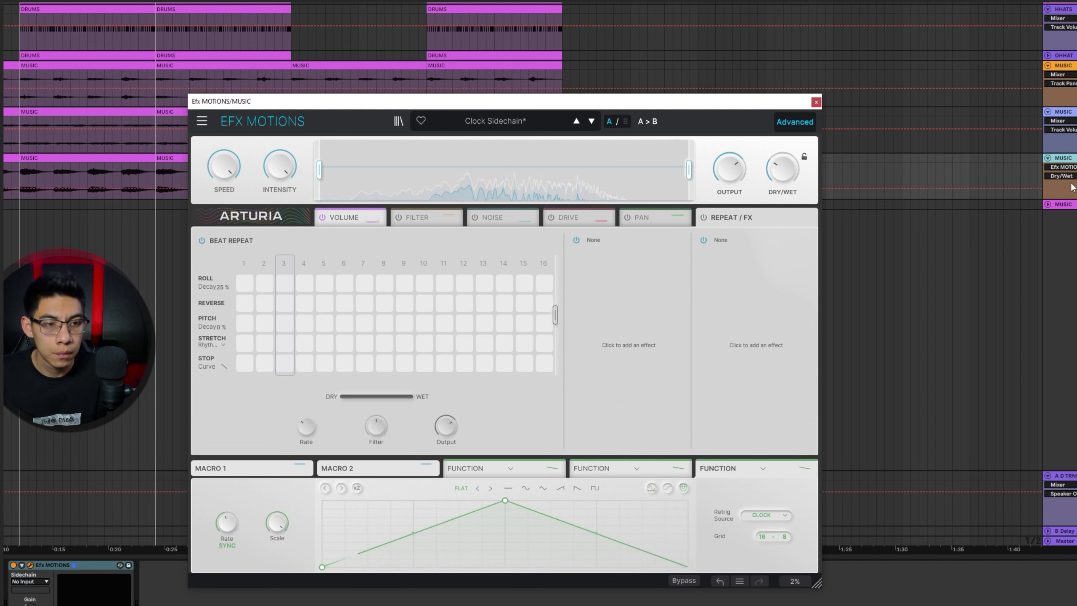
left_click(1057, 170)
left_click(1061, 191)
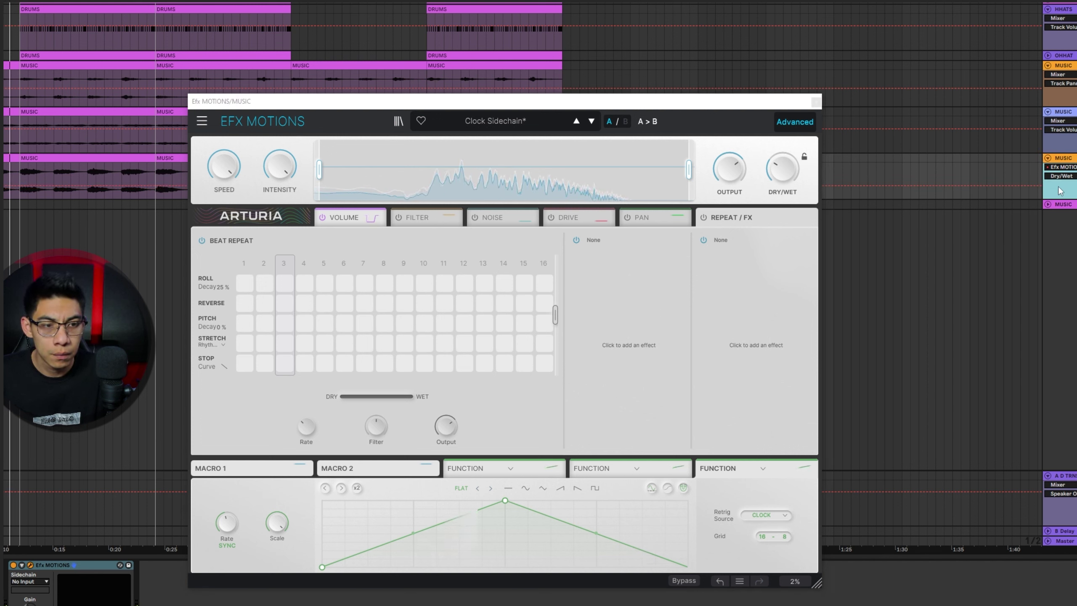
left_click(1060, 177)
left_click(1056, 188)
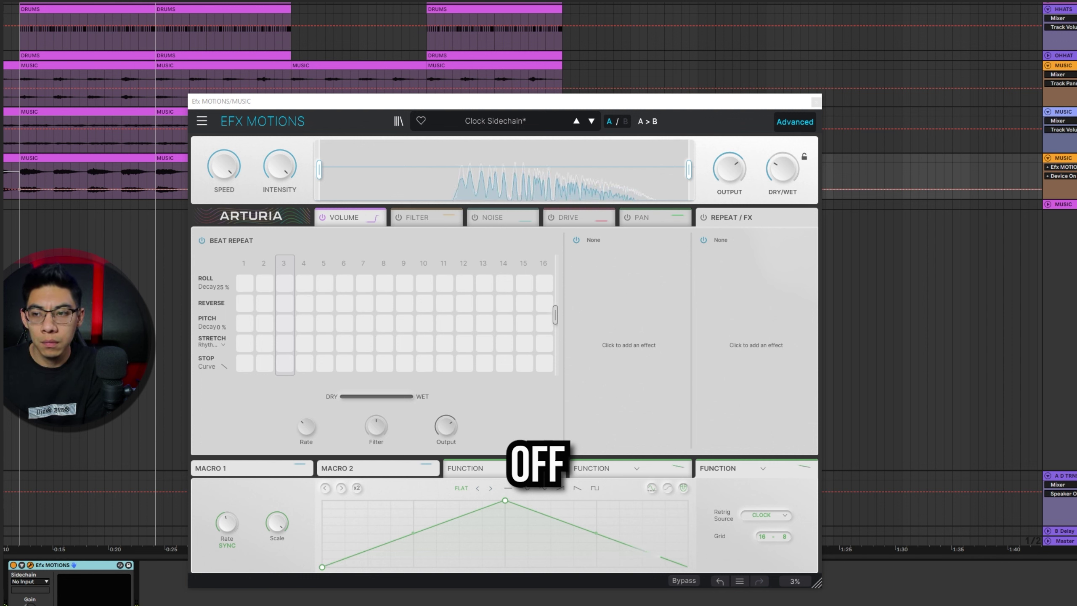
left_click(13, 566)
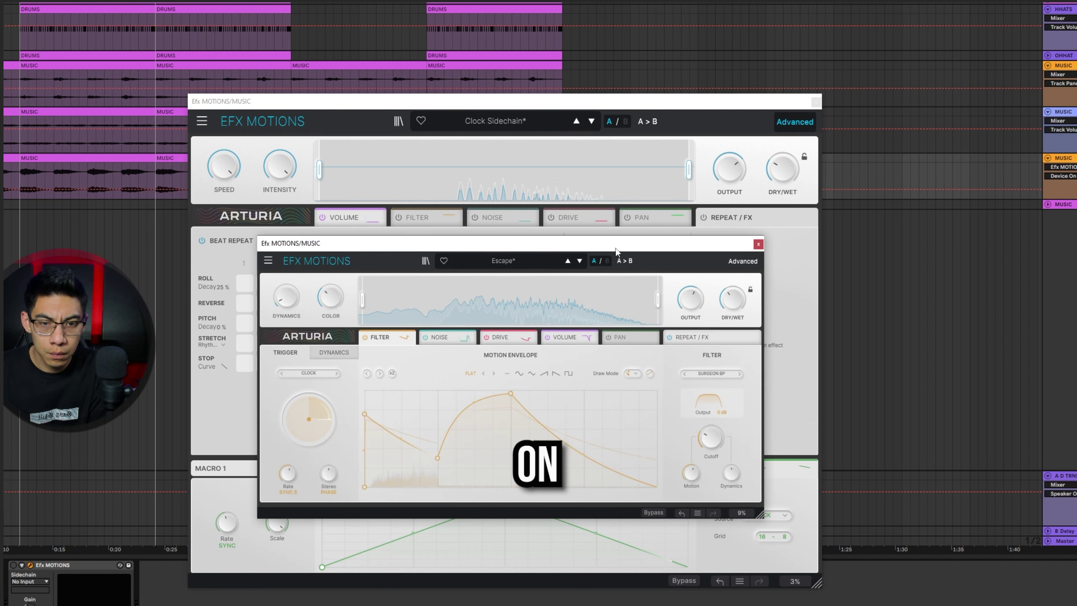
Move the Escape plugin window up over the other instance and resize it to 100% with the Advanced view shown.
left_click_drag(616, 248, 601, 106)
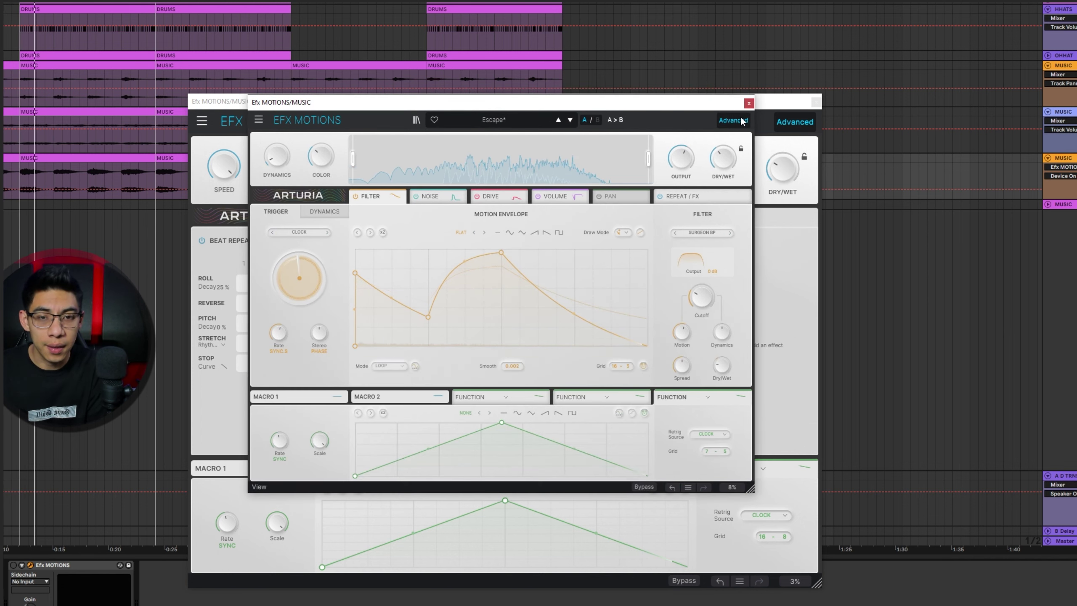
left_click(260, 120)
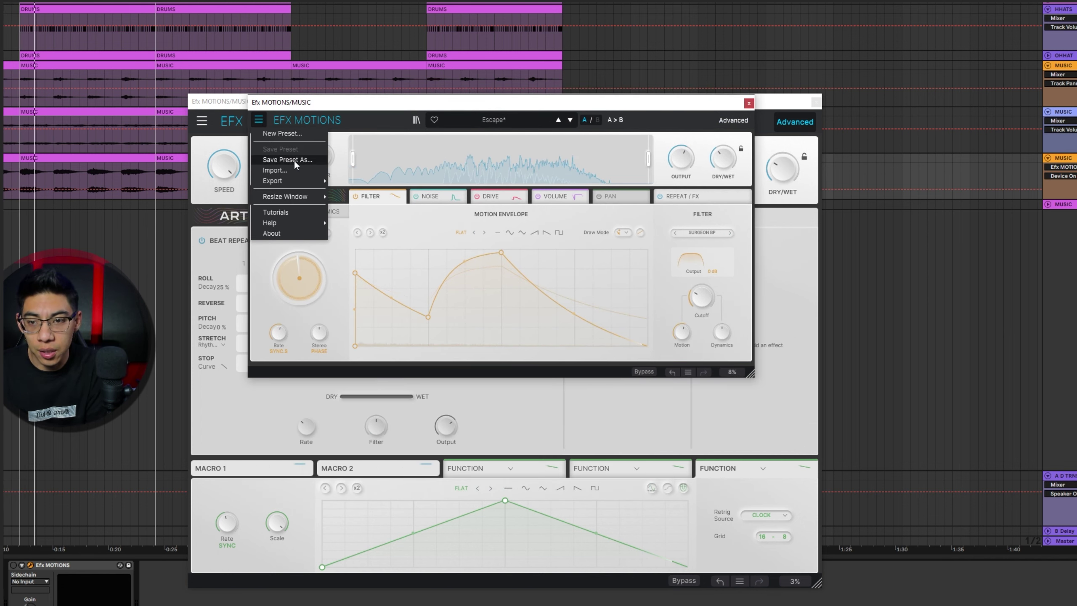
mouse_move(319, 197)
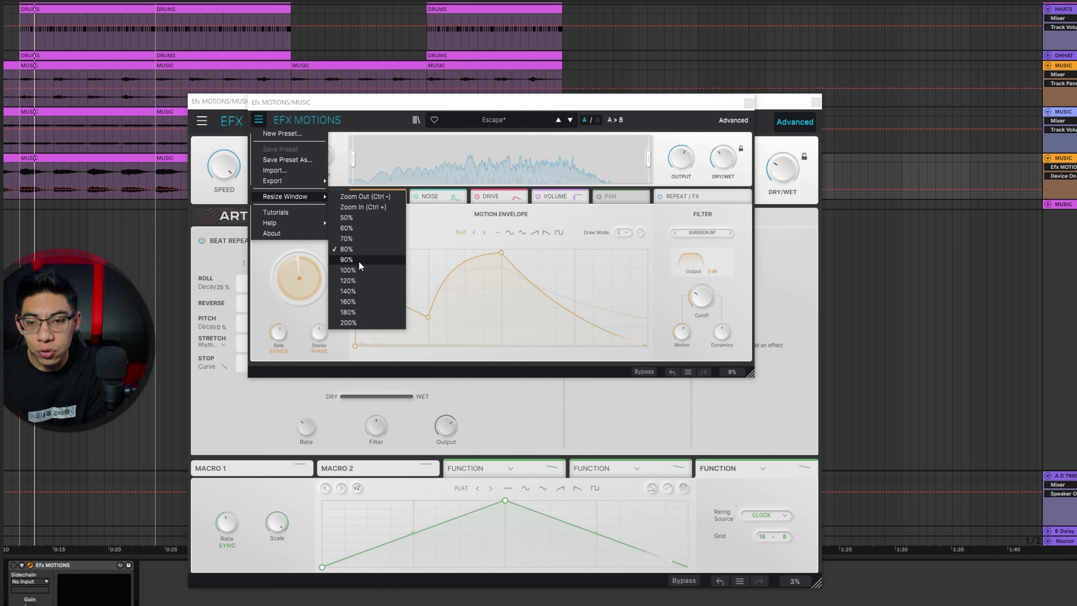
left_click(347, 270)
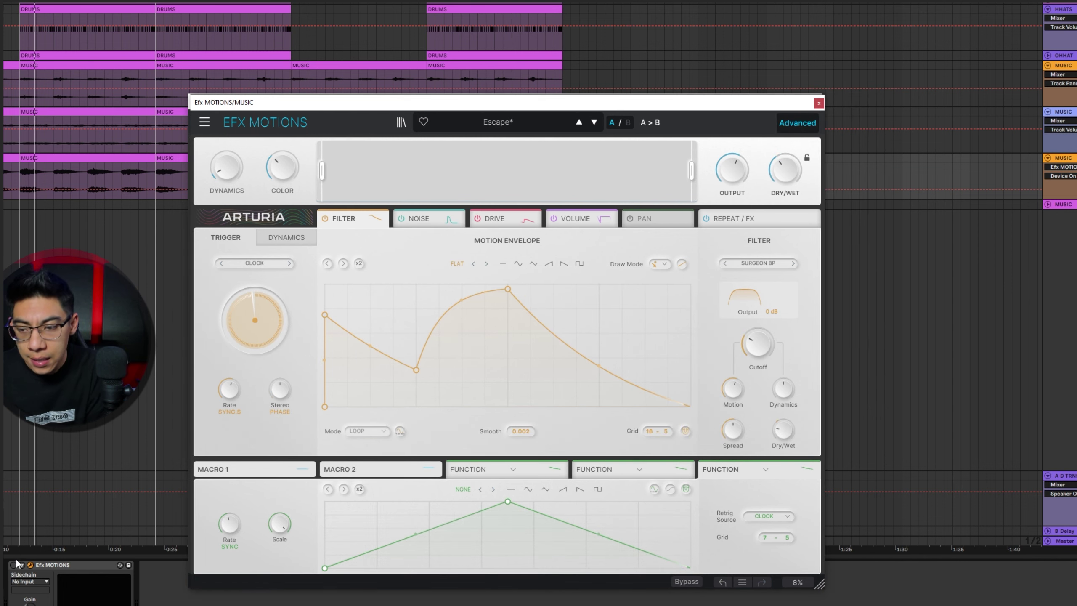
Turn on the Efx MOTIONS device holding the Escape preset and start playback to hear it.
left_click(14, 565)
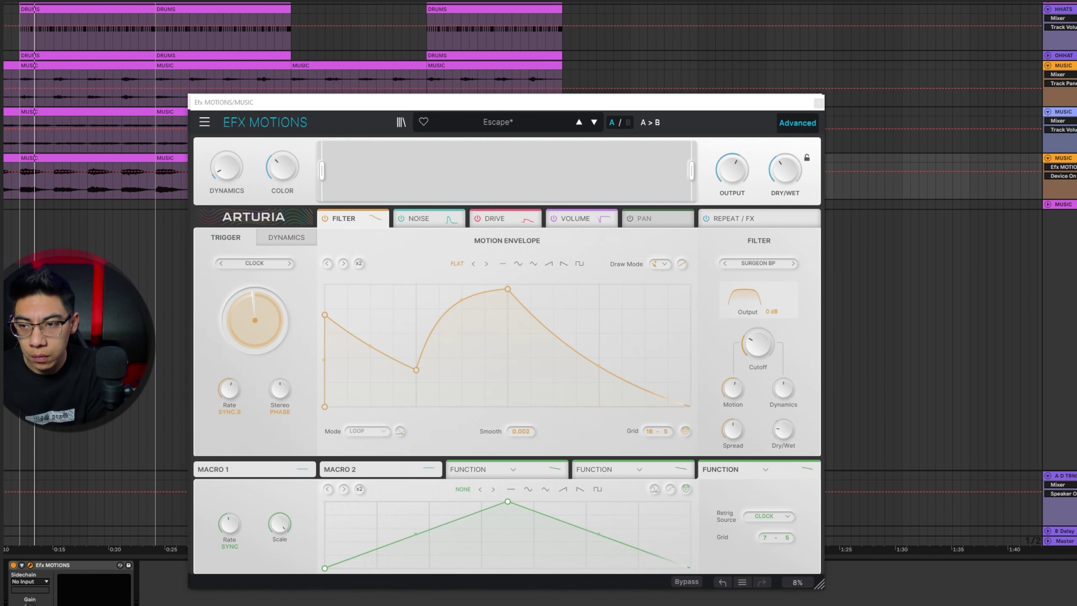
key("space")
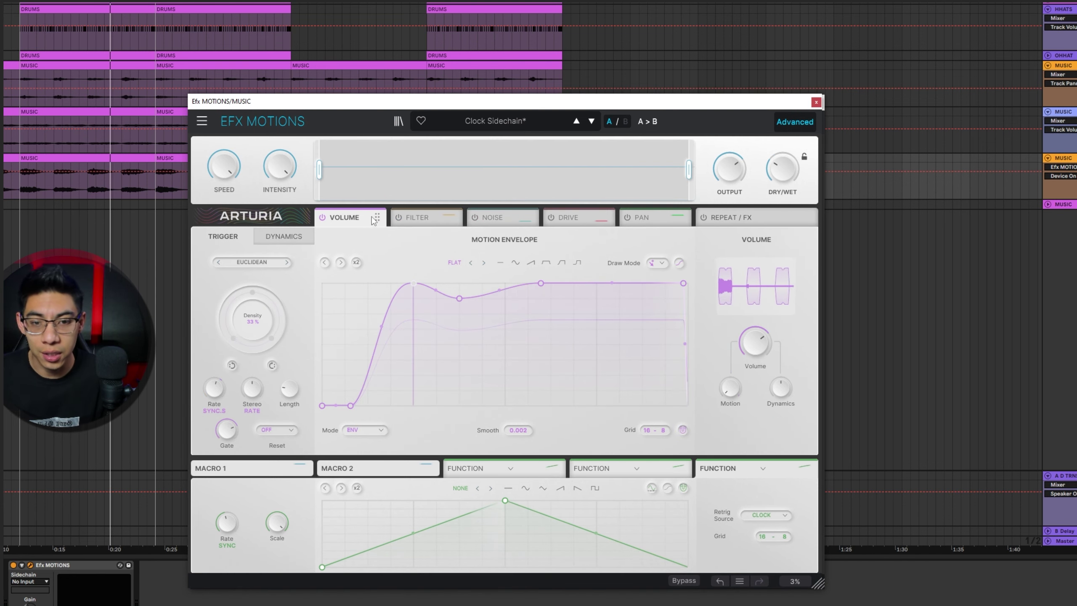
Select the Clock Sidechain device and set playback to the start of the drums section on the MUSIC track.
left_click(67, 566)
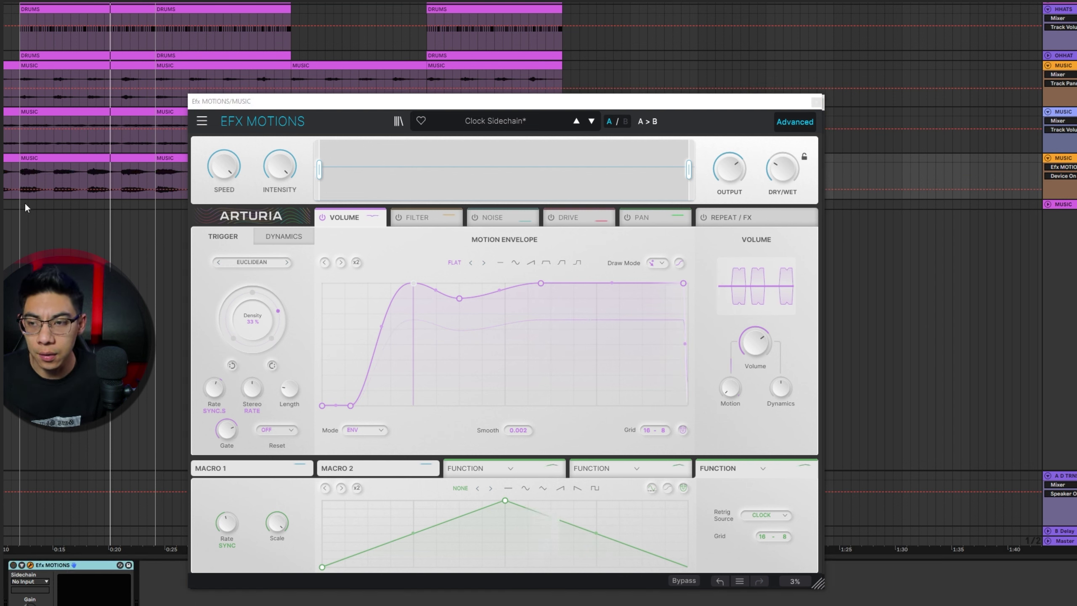
left_click(20, 177)
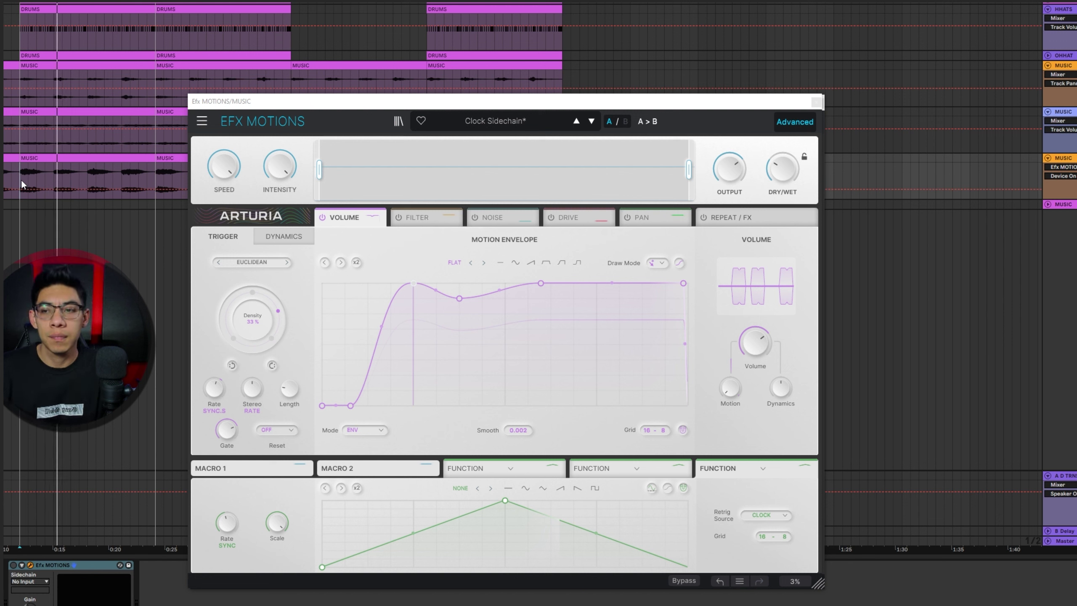
left_click(21, 180)
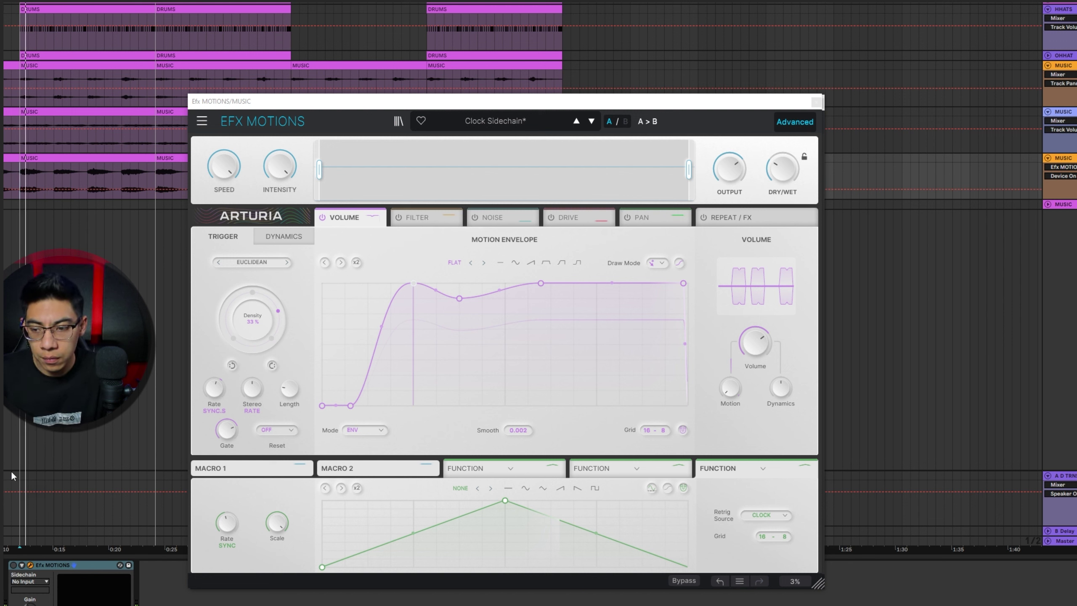
Turn on the Clock Sidechain device and move the Volume envelope's dip point closer to the following peak point, listening during playback.
left_click(55, 564)
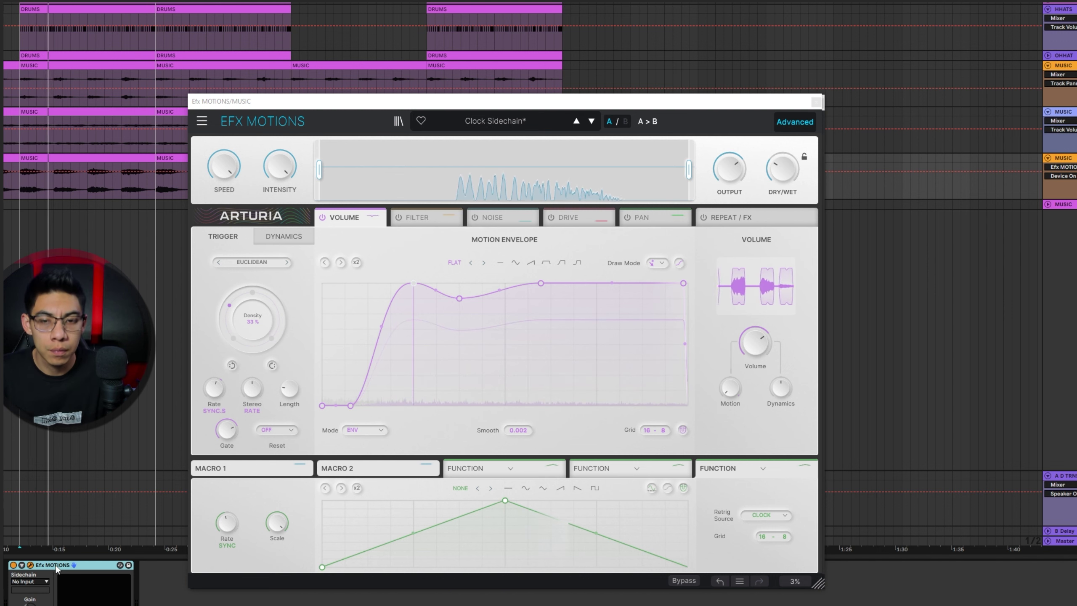
left_click_drag(459, 298, 439, 300)
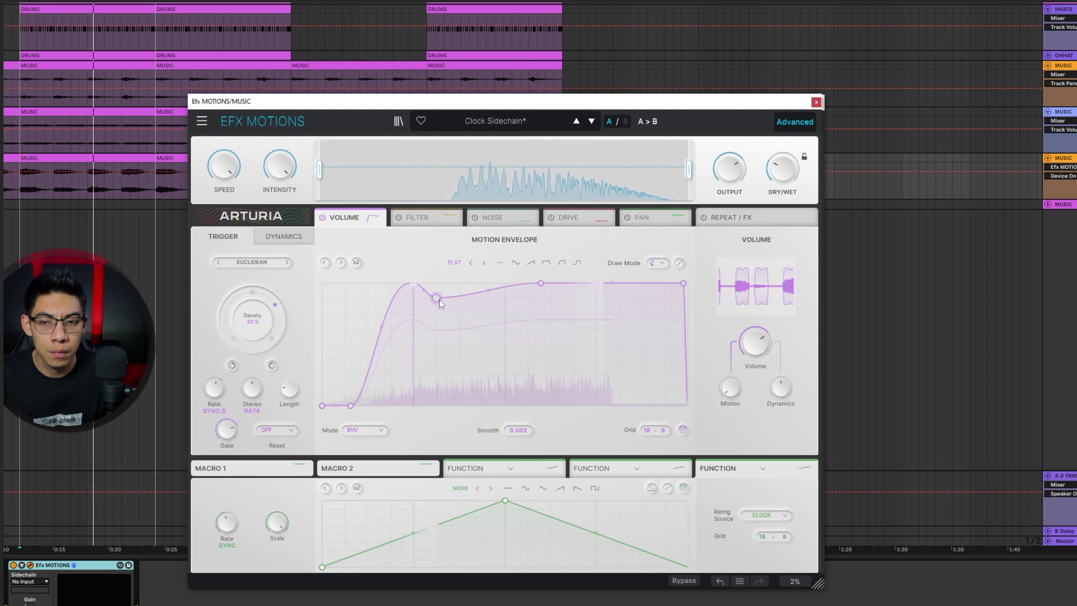
left_click_drag(439, 299, 482, 298)
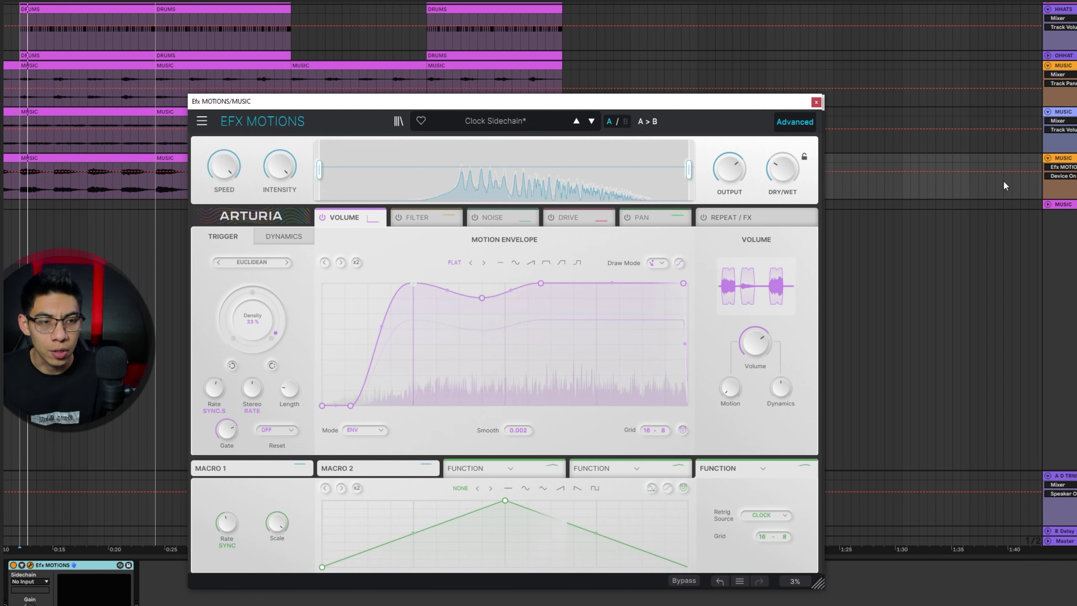
key("space")
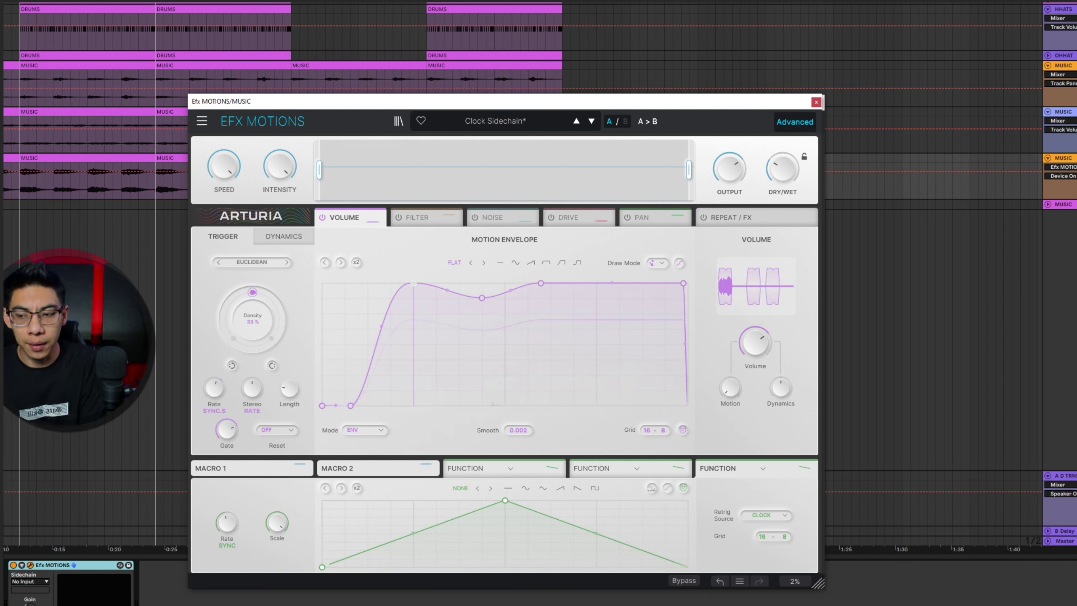
key("space")
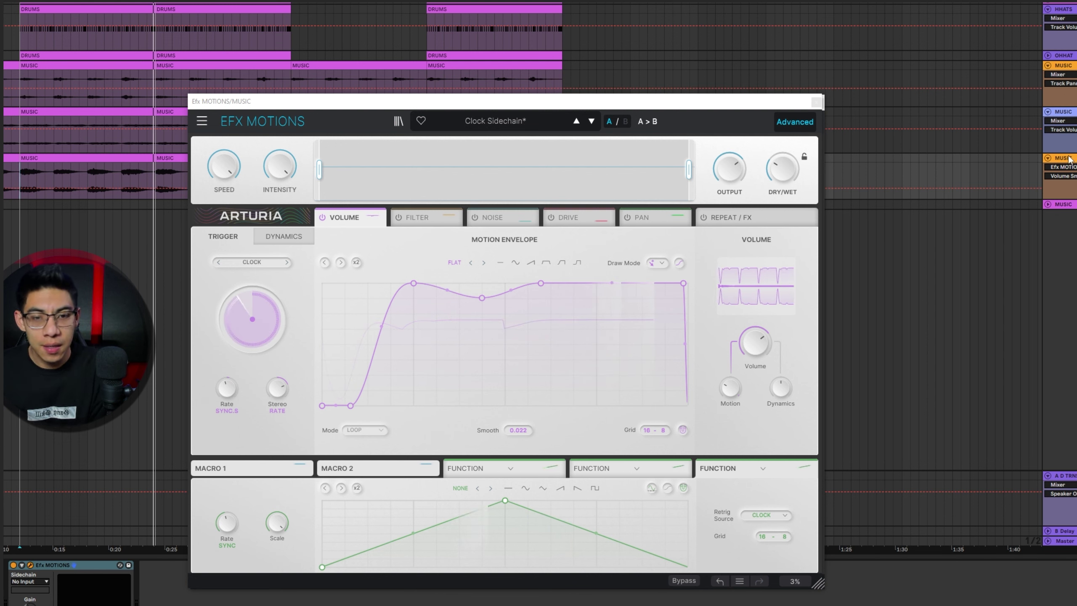
Set the Pan module's trigger to Envelope Seq and load the 10 Steps sequencer preset while playing the track.
left_click(650, 217)
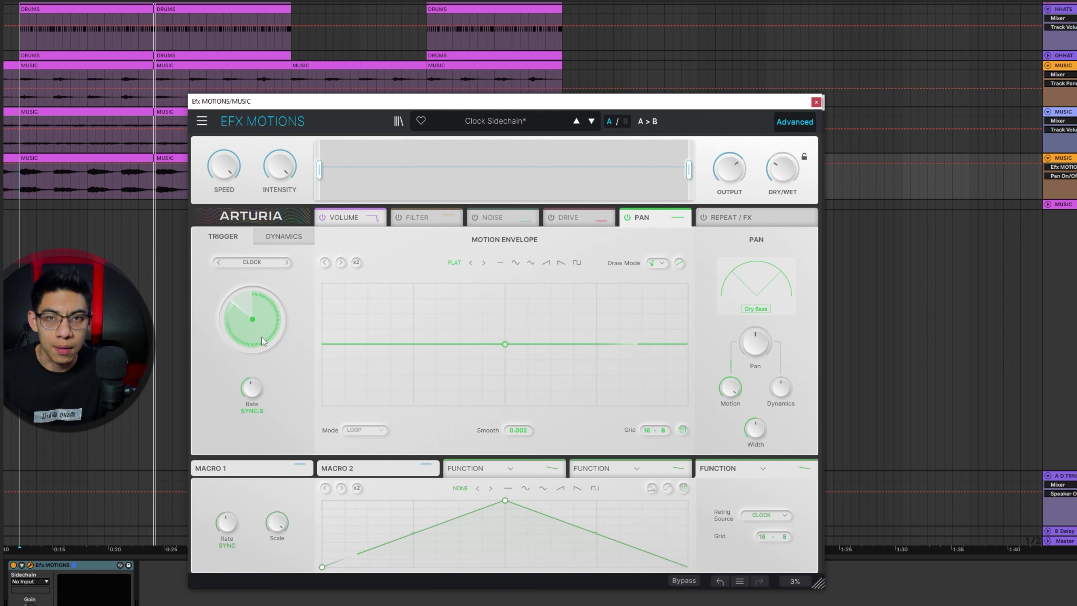
left_click(253, 262)
left_click(241, 317)
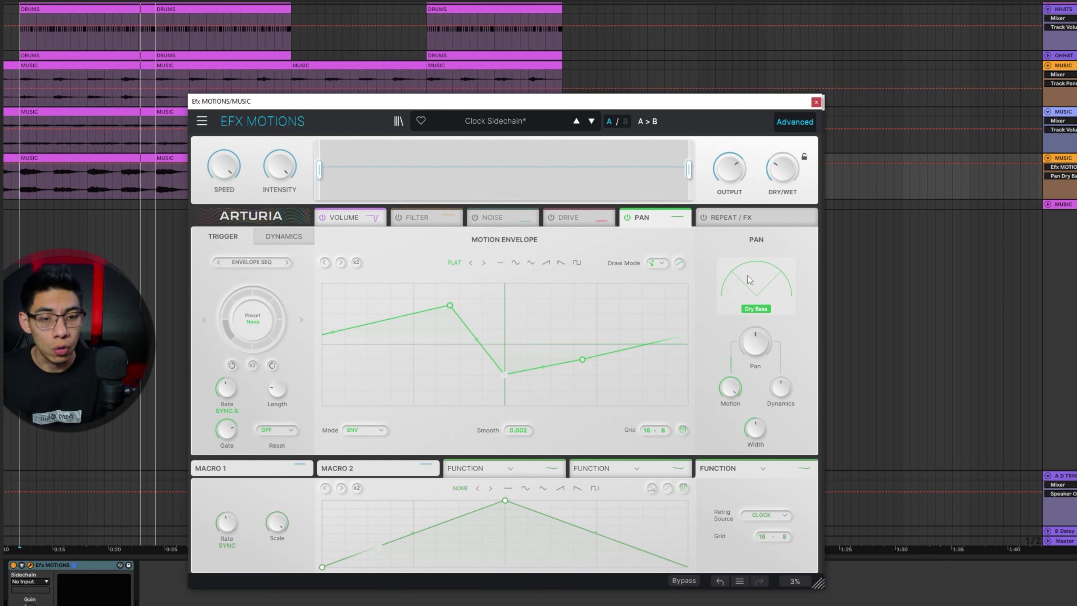
key("space")
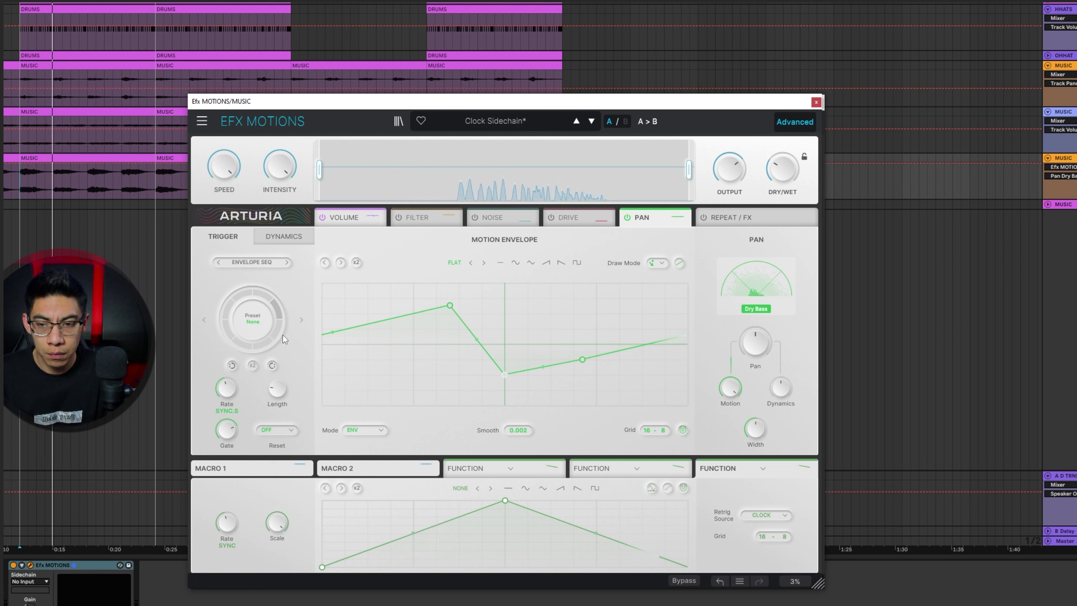
left_click(251, 323)
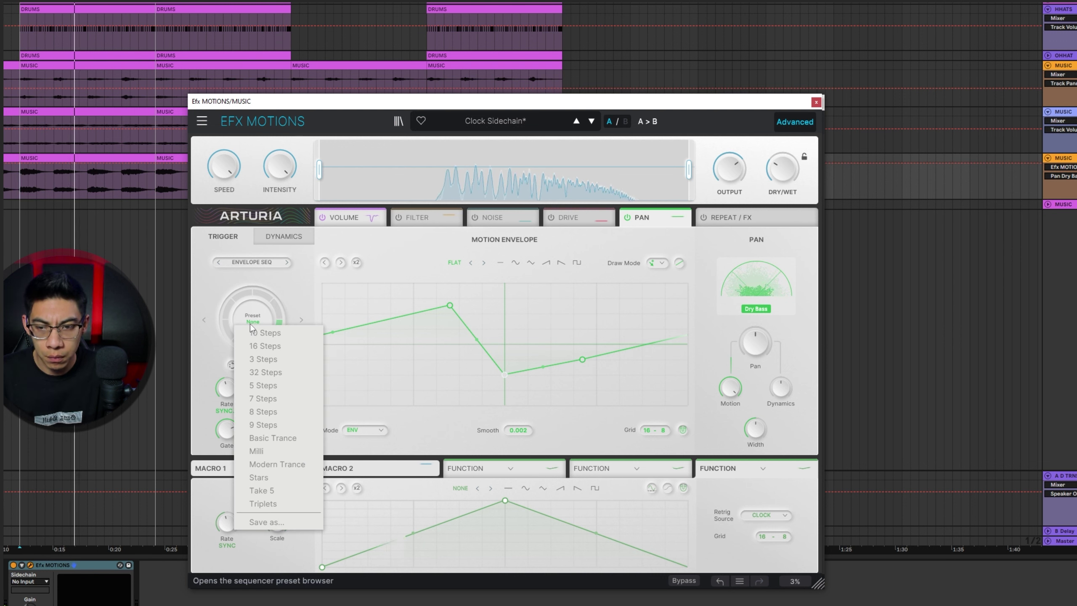
left_click(261, 343)
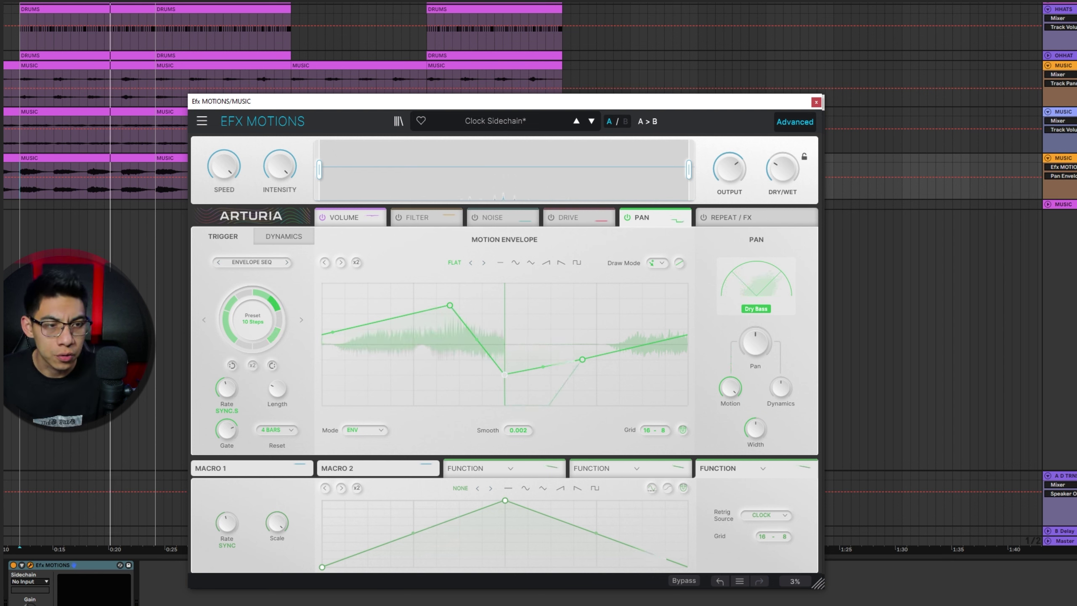
Load the Huge Swirl preset from the Ambiance category and start playback to hear it.
left_click(1056, 176)
left_click(494, 117)
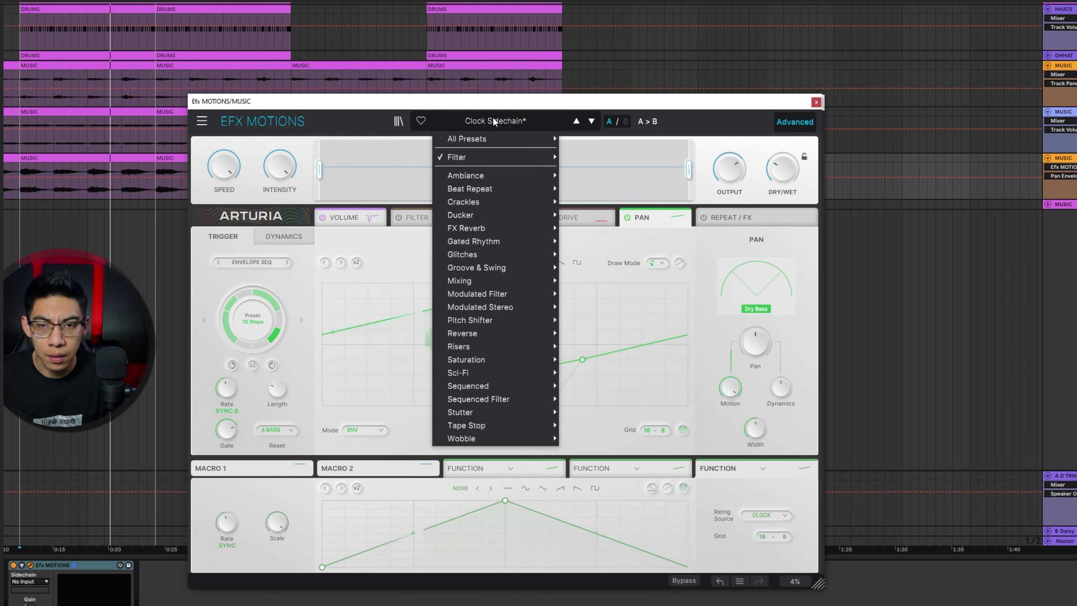
mouse_move(477, 181)
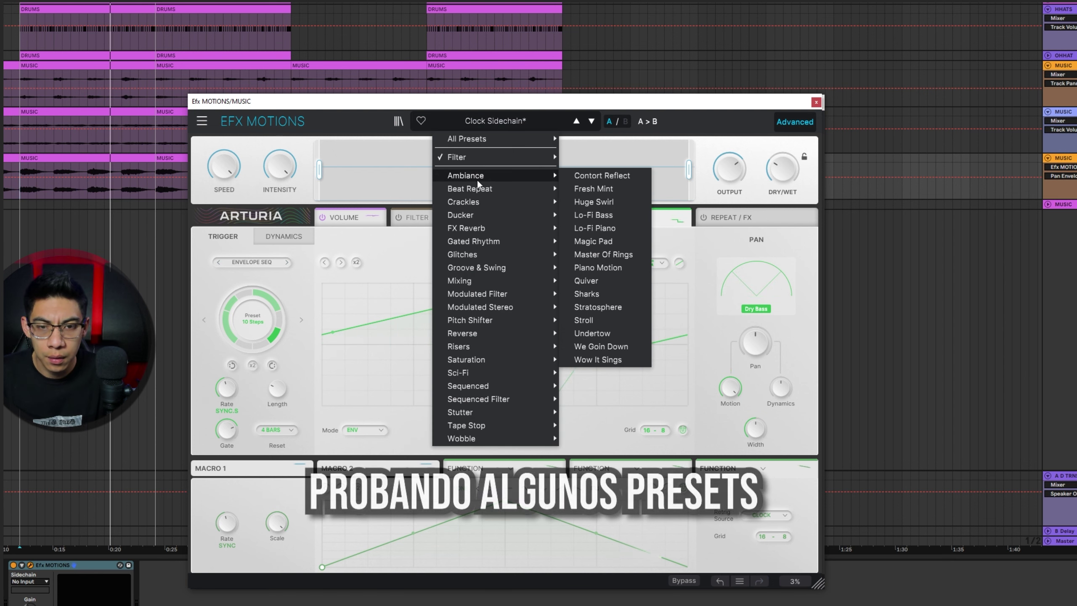
left_click(590, 199)
key("space")
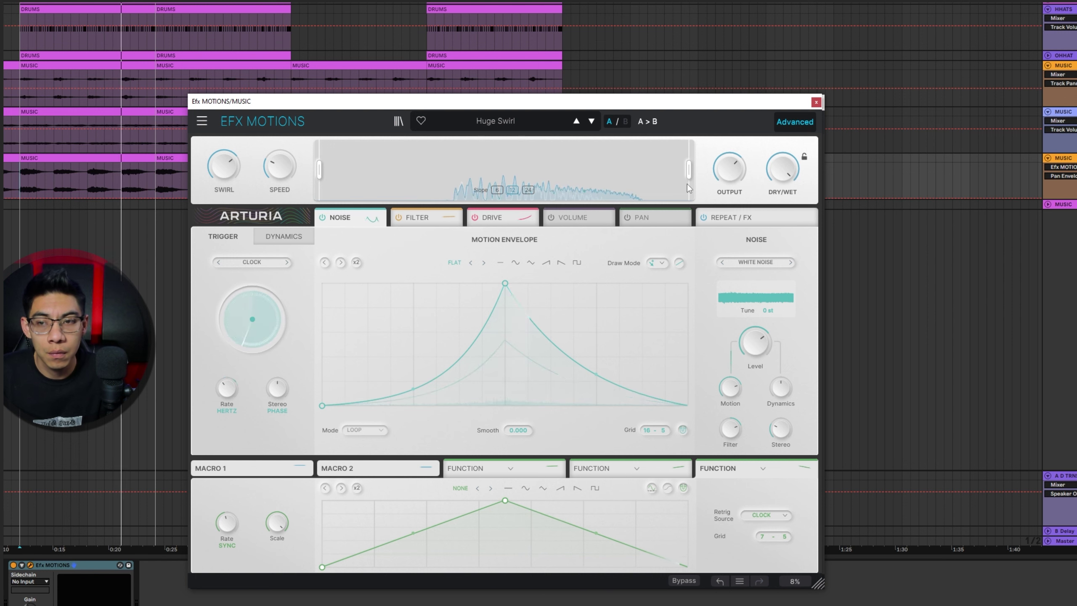
Audition the Contort Reflect and Clock Deep Sidechain presets, lowering the overall Dry/Wet to about half on each.
left_click(577, 124)
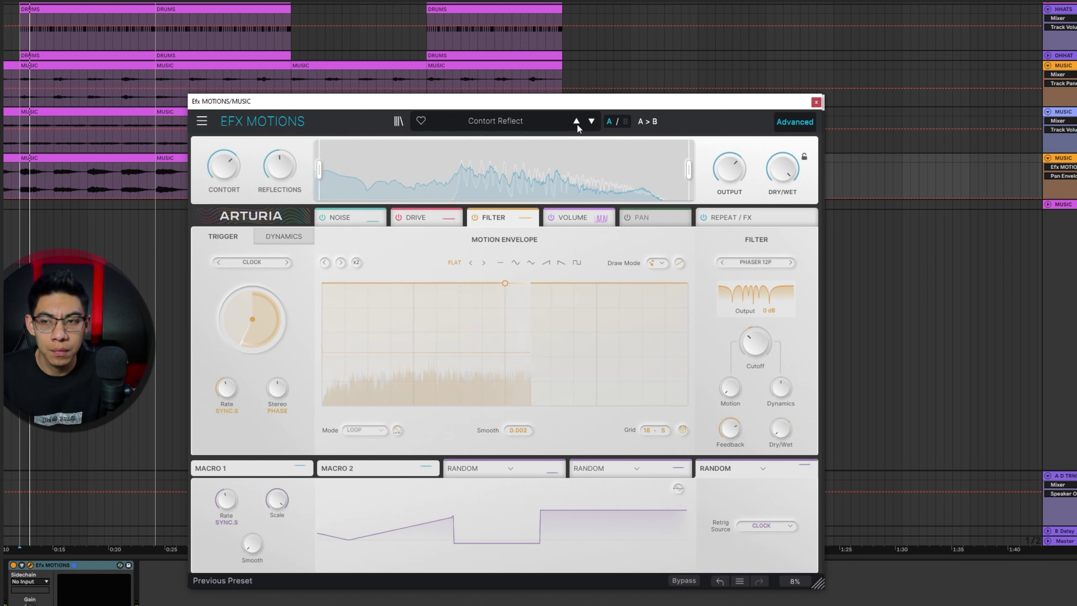
left_click_drag(765, 158, 764, 179)
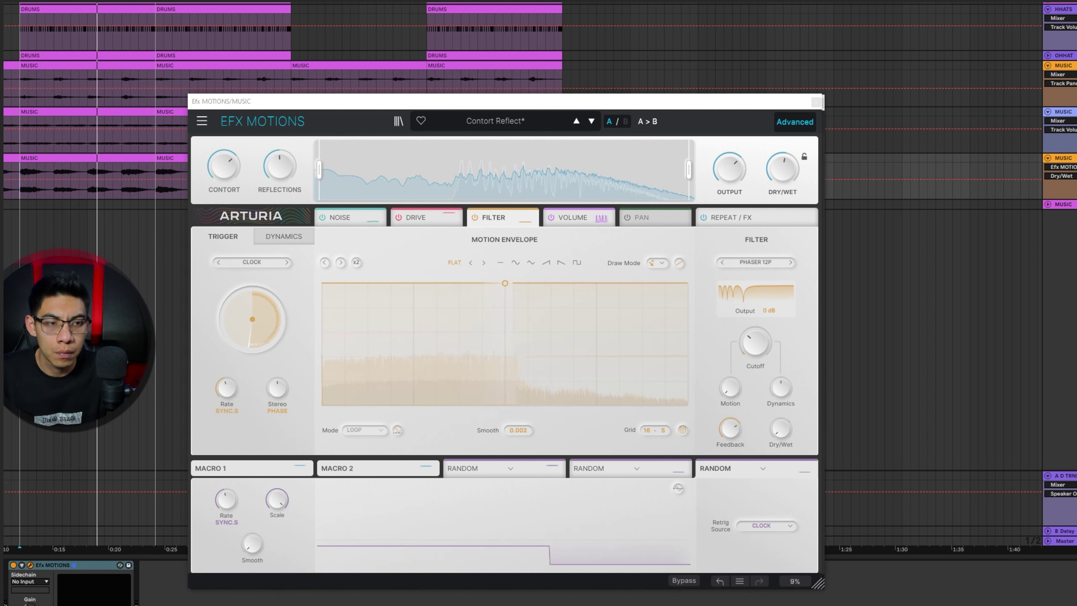
left_click(577, 122)
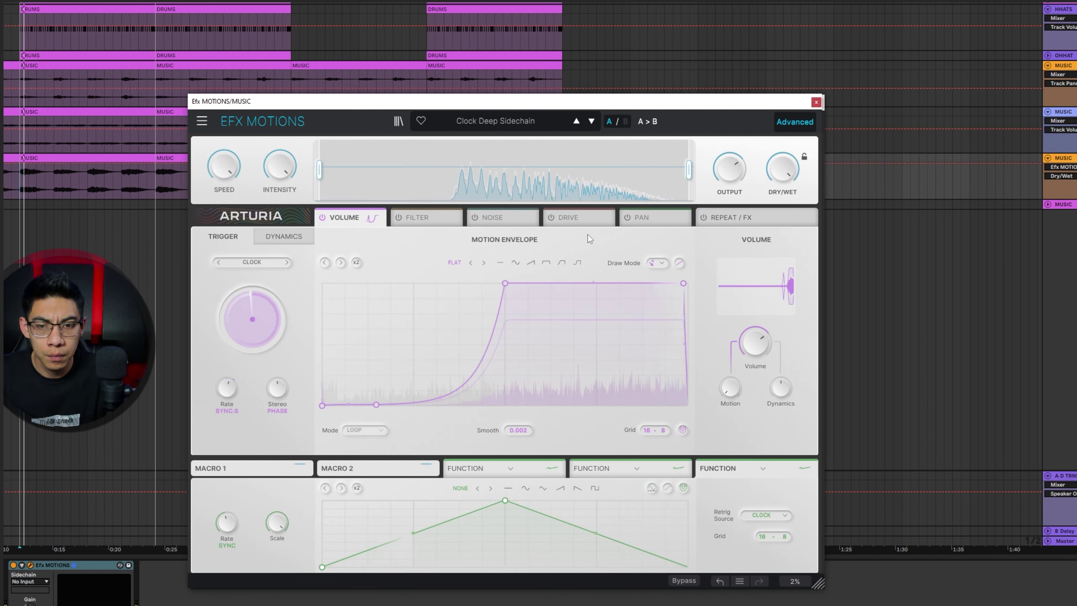
left_click_drag(783, 170, 783, 172)
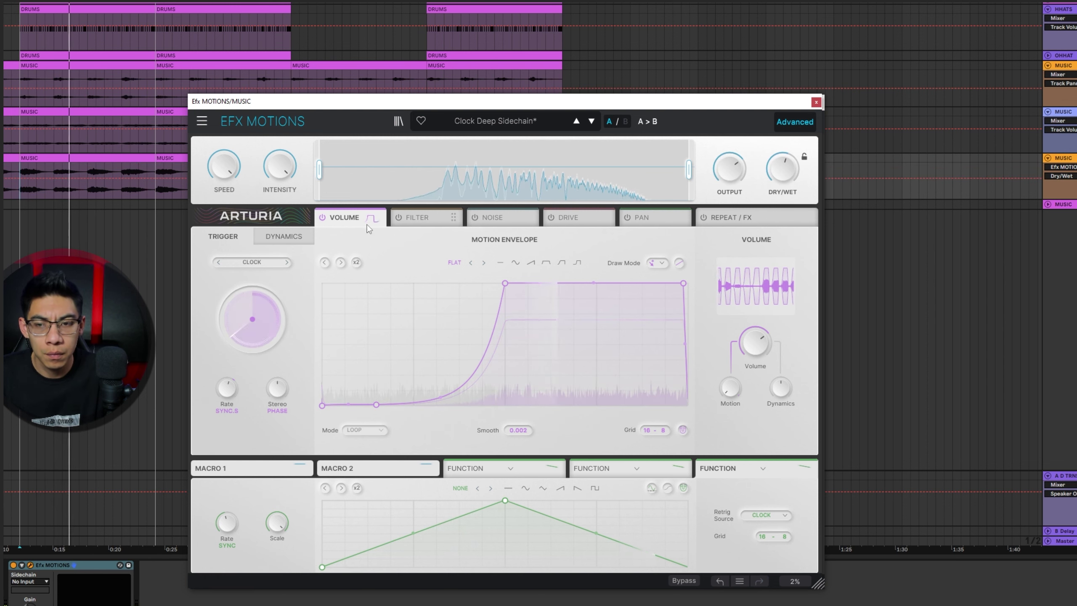
left_click(251, 261)
left_click(242, 333)
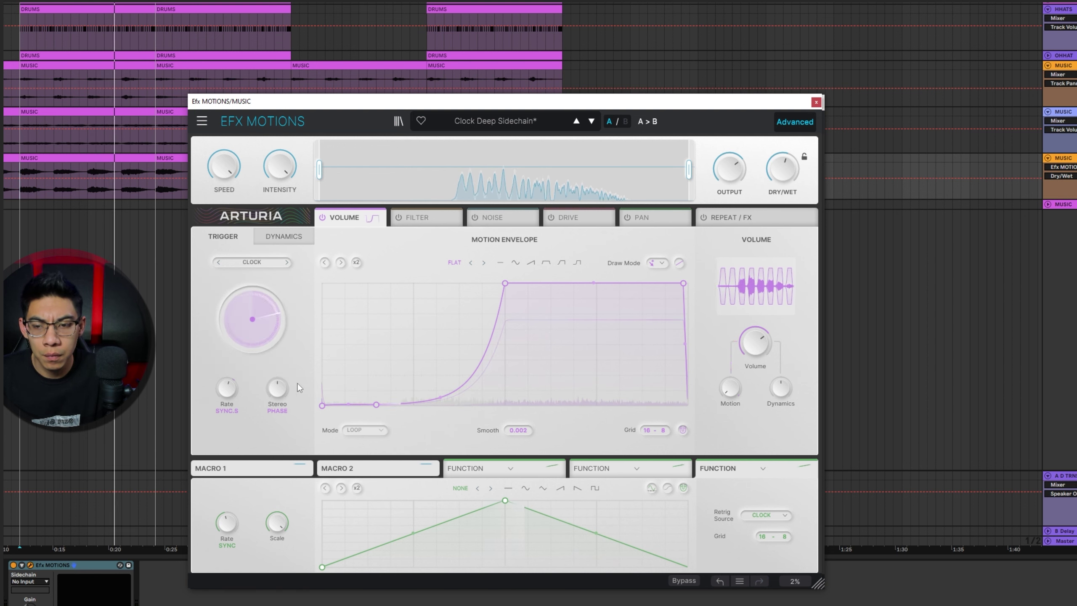
Load the Ascend preset from the Glitches category, play it, and lower its overall Dry/Wet and Beat Repeat Dry/Wet.
left_click(529, 122)
mouse_move(492, 244)
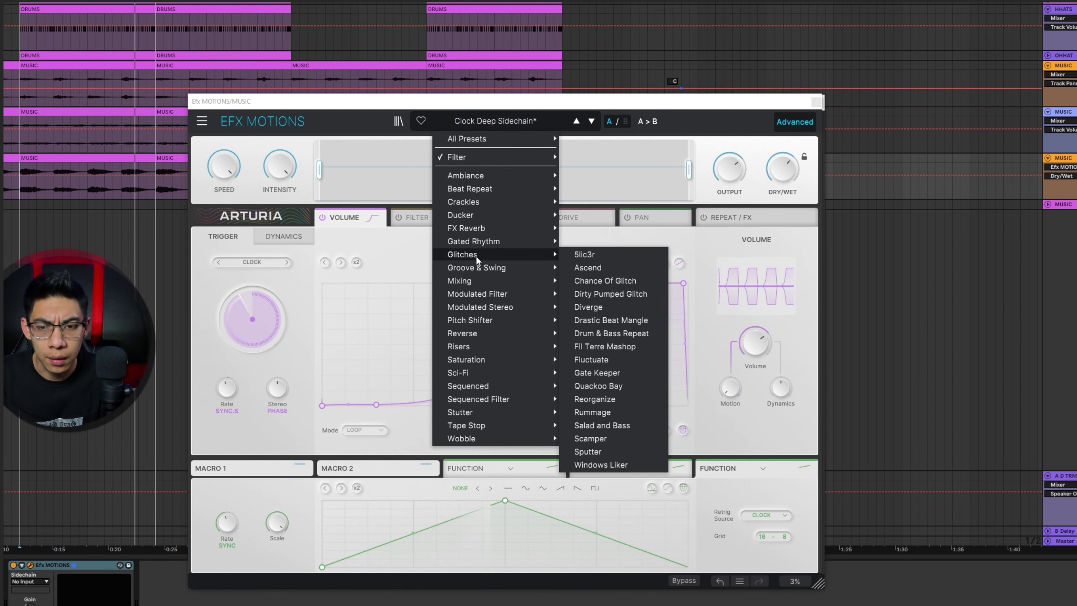
left_click(586, 271)
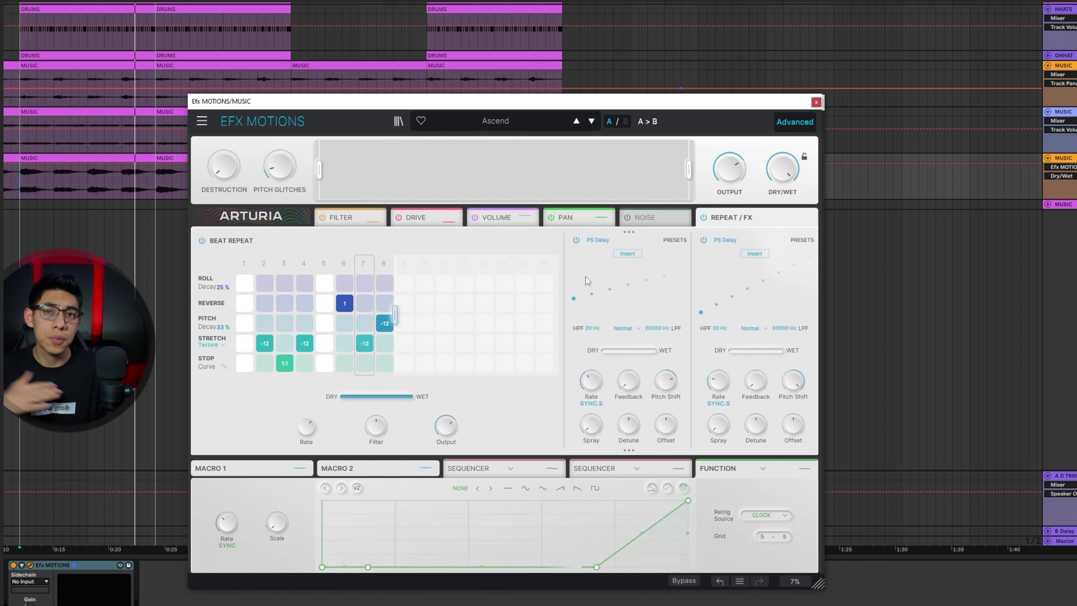
key("space")
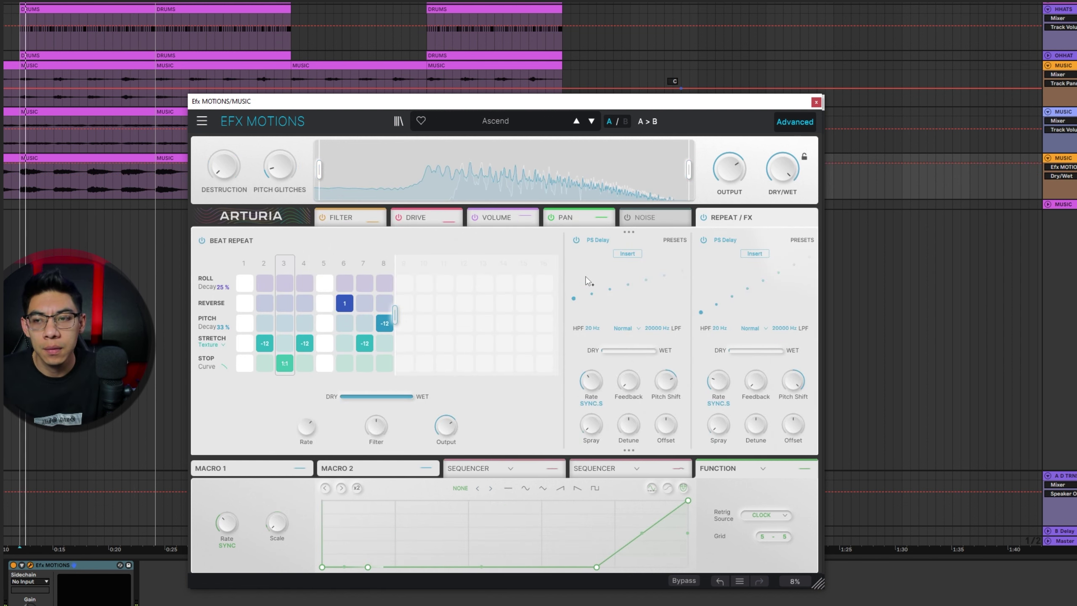
left_click_drag(782, 169, 782, 175)
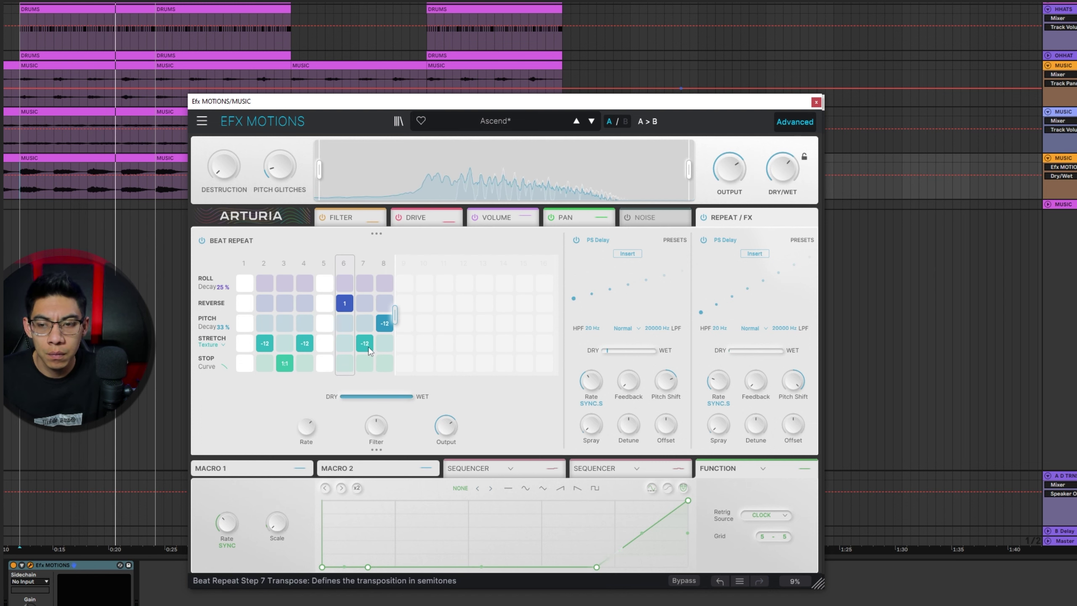
left_click_drag(383, 397, 364, 397)
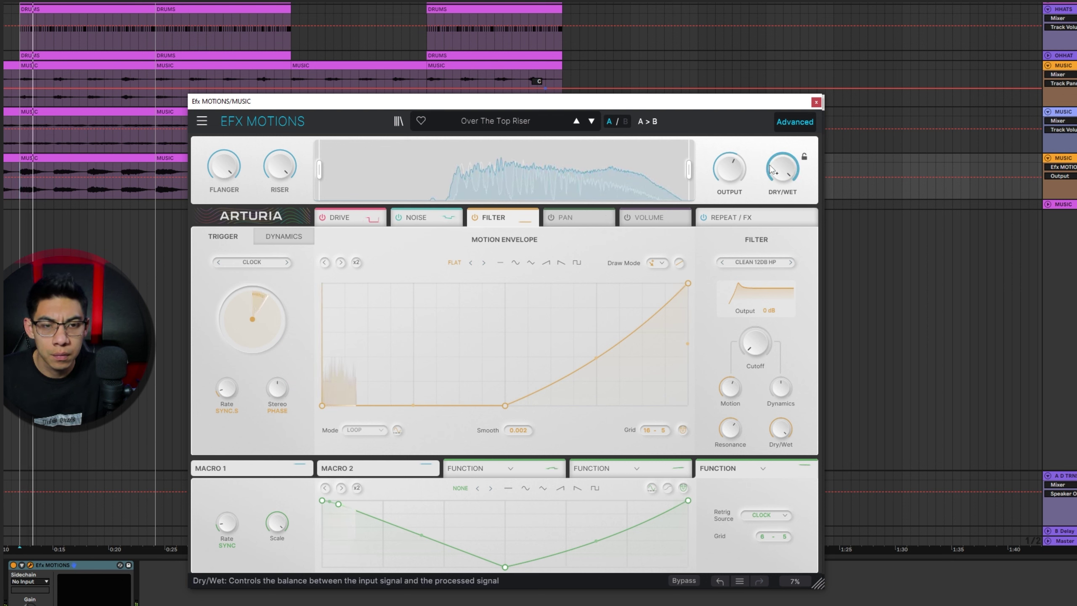
Step from the Over The Top Riser preset through LFO Uplifter Riser and load Fifths And Octaves during playback.
mouse_move(763, 168)
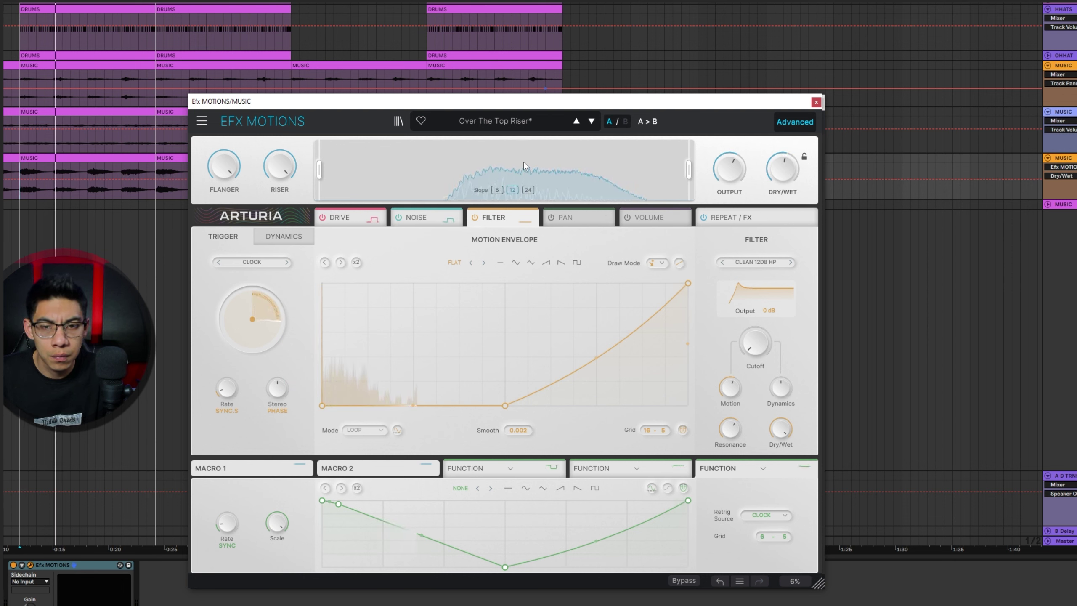
left_click(577, 121)
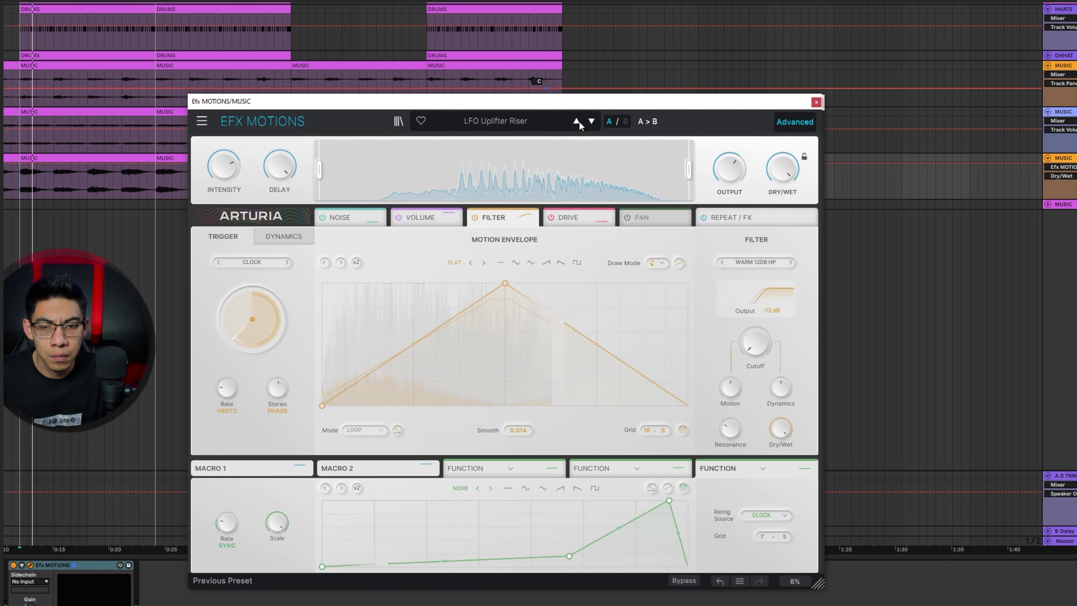
left_click(577, 121)
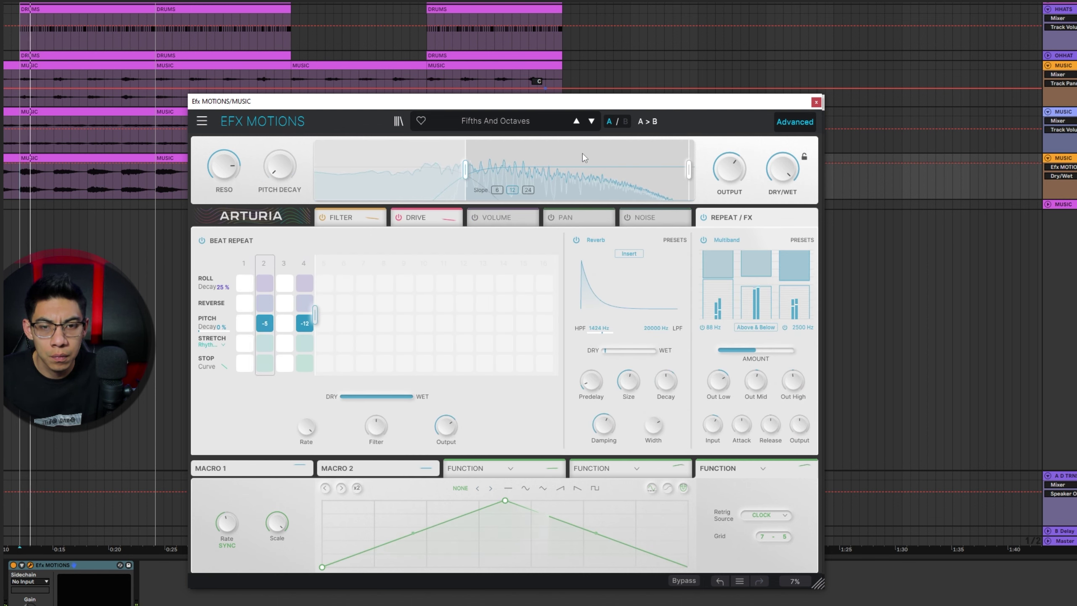
Reduce the Fifths And Octaves preset's Beat Repeat Dry/Wet to about 60% and its overall Dry/Wet to 52.4%.
left_click_drag(783, 168, 783, 183)
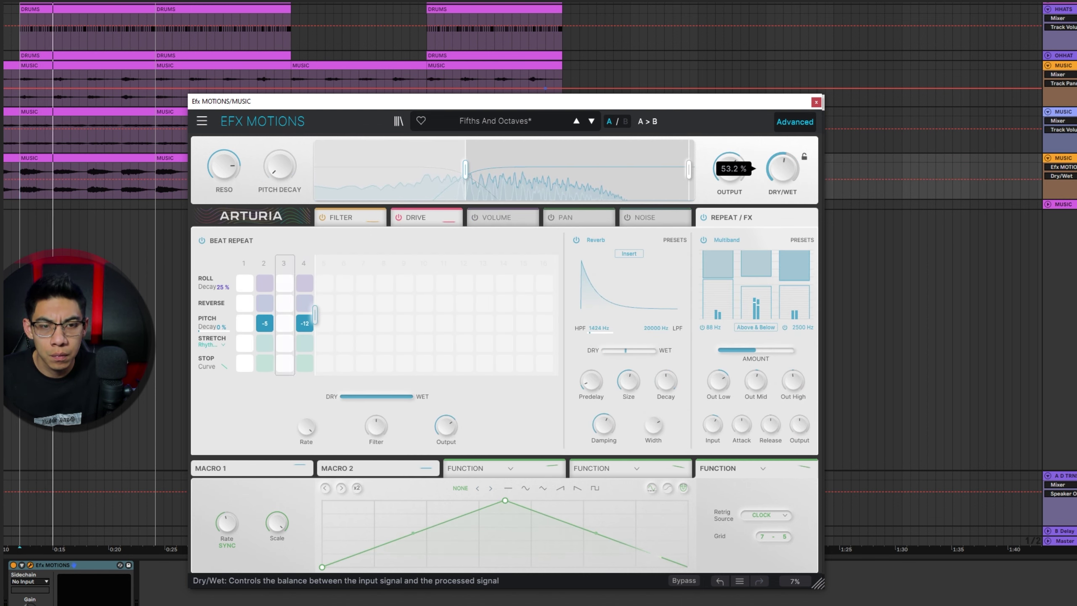
mouse_move(385, 401)
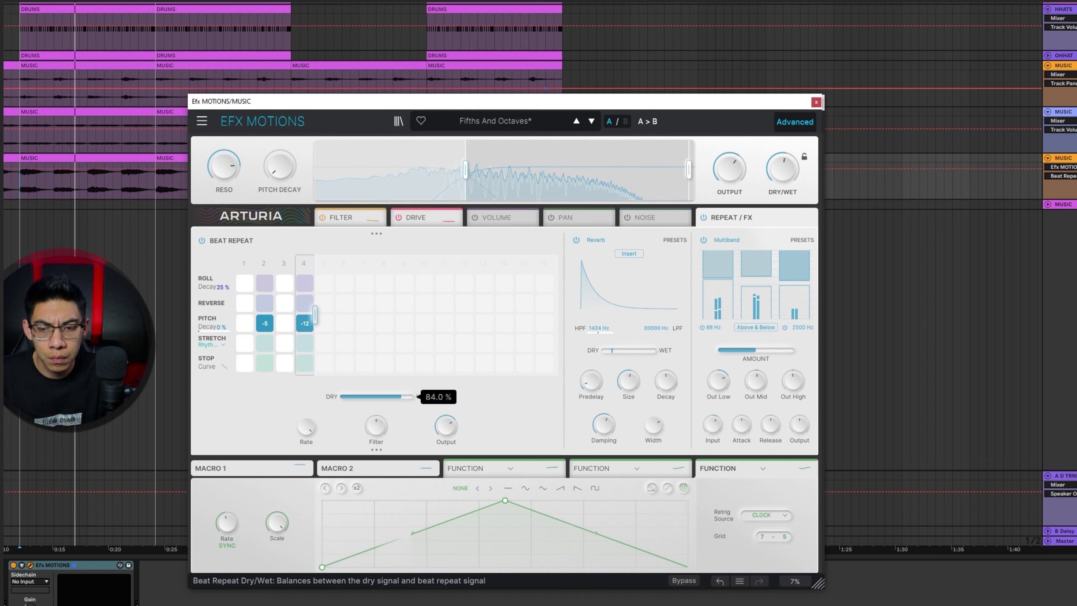
left_click_drag(401, 397, 383, 396)
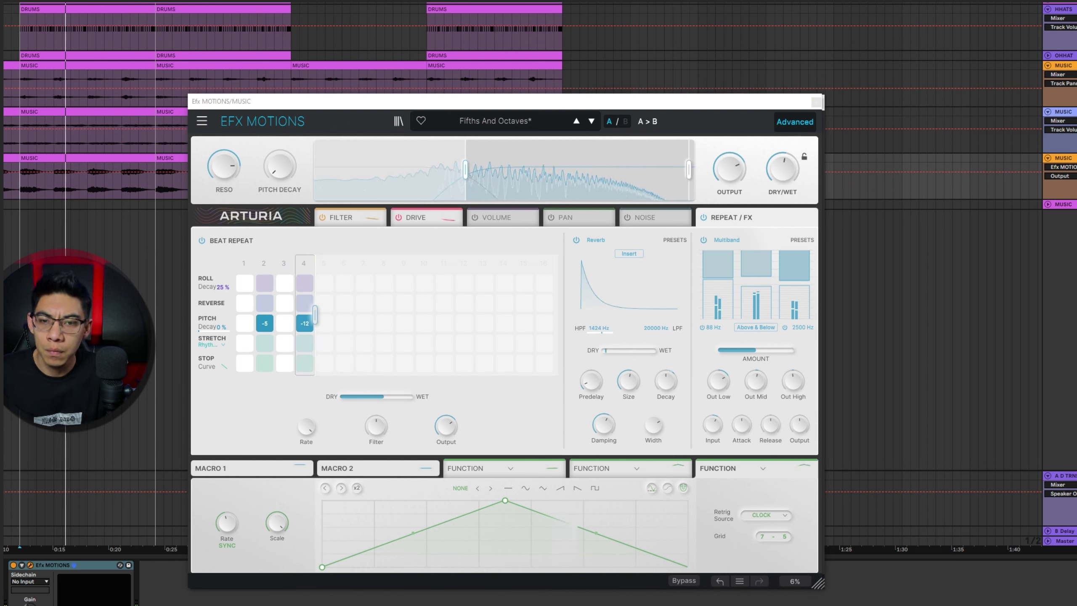
left_click_drag(783, 168, 779, 174)
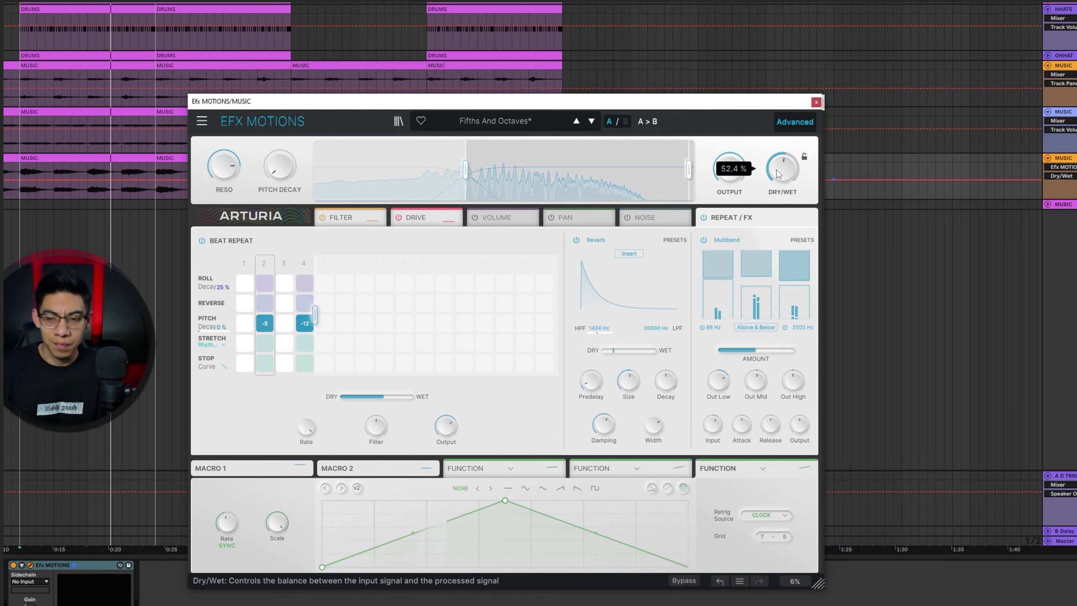